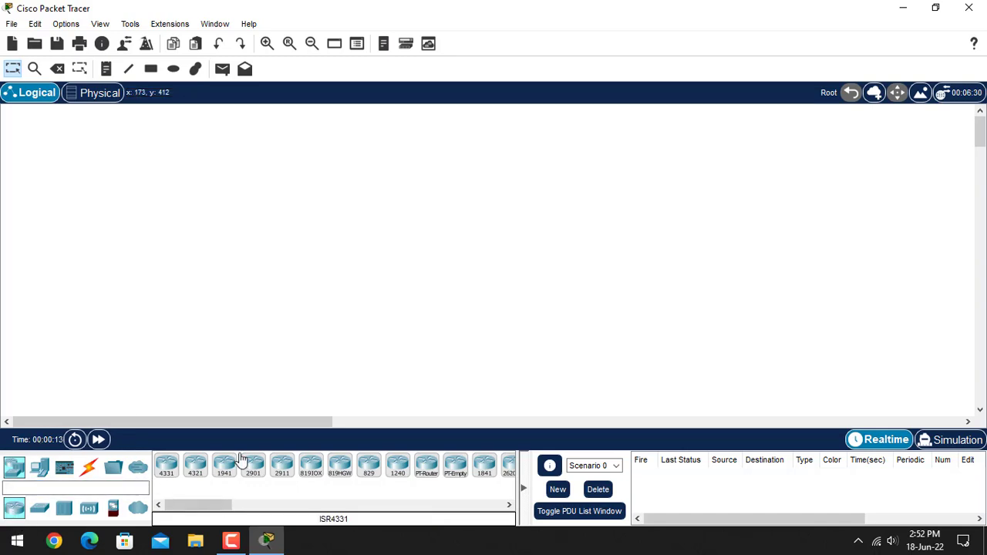
Place two 2911 routers side by side in the logical workspace
{"action": "left_click", "coordinate": [285, 472]}
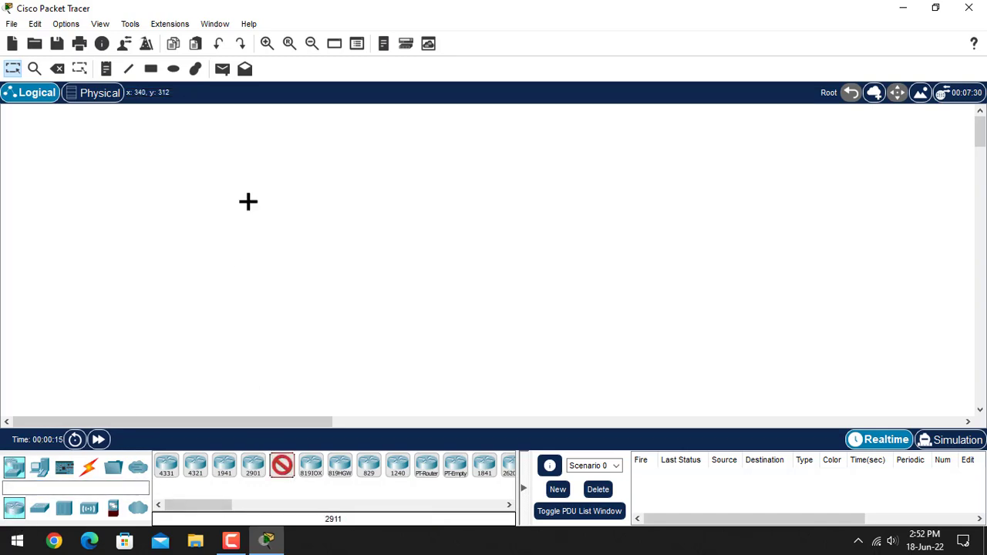
{"action": "left_click", "coordinate": [187, 168]}
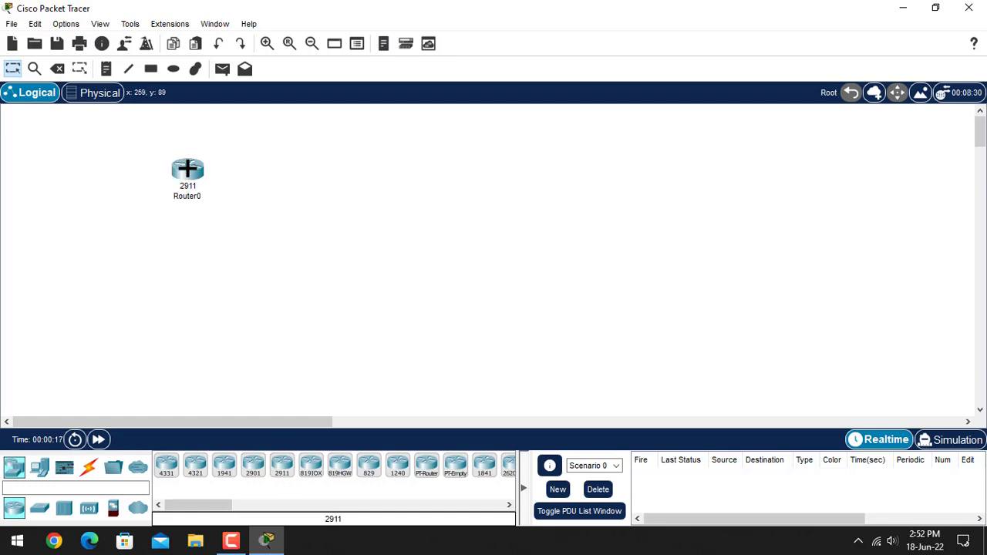
{"action": "left_click", "coordinate": [286, 472]}
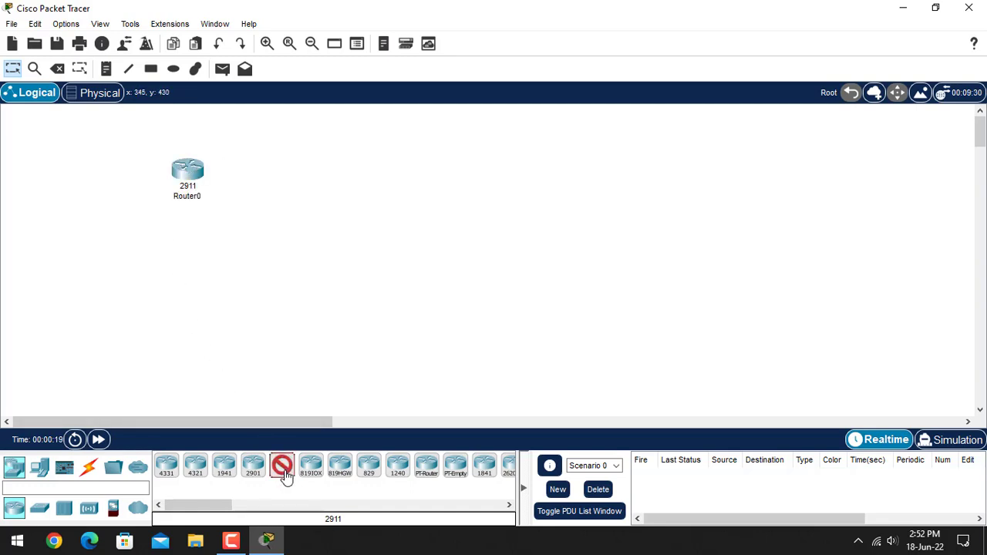
{"action": "left_click", "coordinate": [404, 169]}
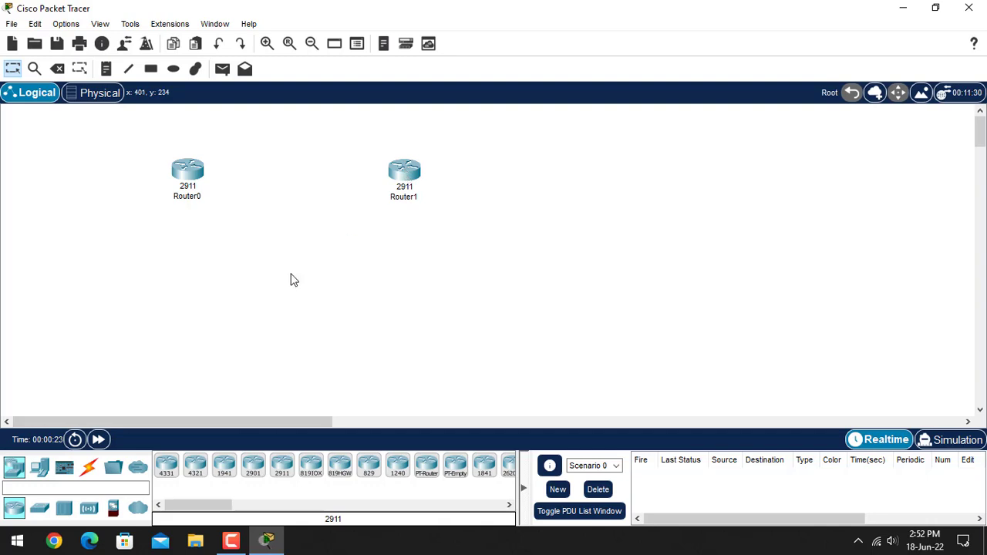
Install an HWIC-2T serial module in the rightmost empty card slot of Router0 and close its window
{"action": "left_click", "coordinate": [88, 467]}
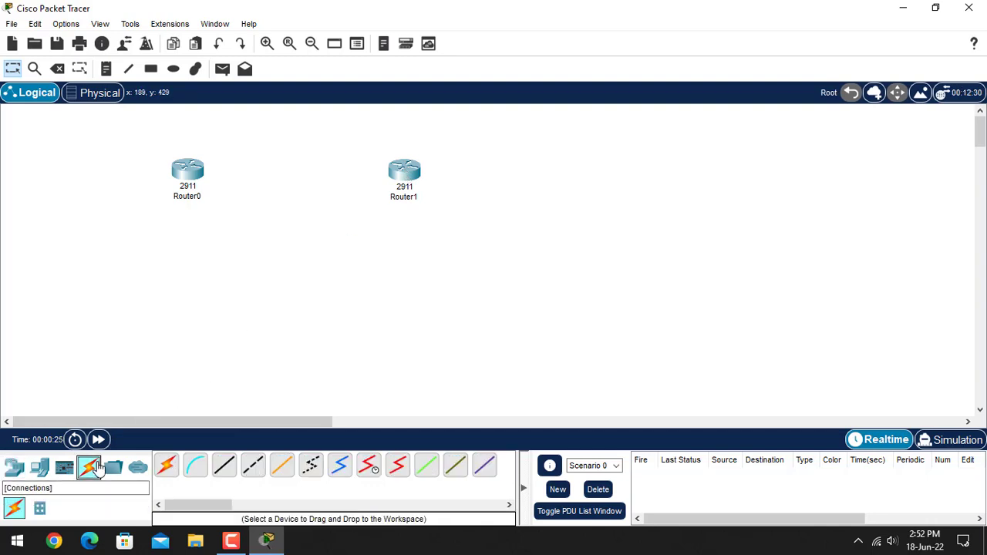
{"action": "left_click", "coordinate": [182, 171]}
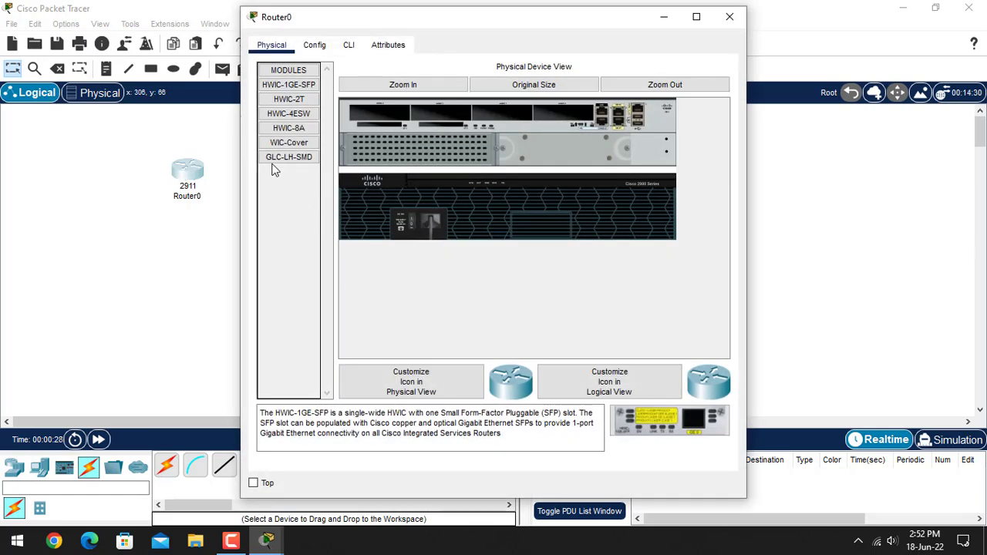
{"action": "left_click_drag", "start_coordinate": [287, 100], "coordinate": [552, 131]}
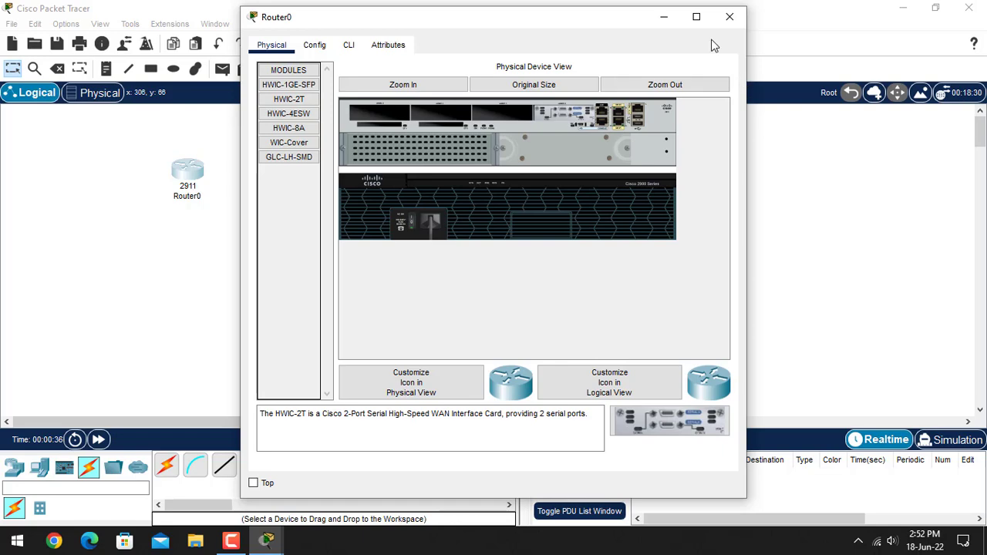
{"action": "left_click", "coordinate": [731, 18]}
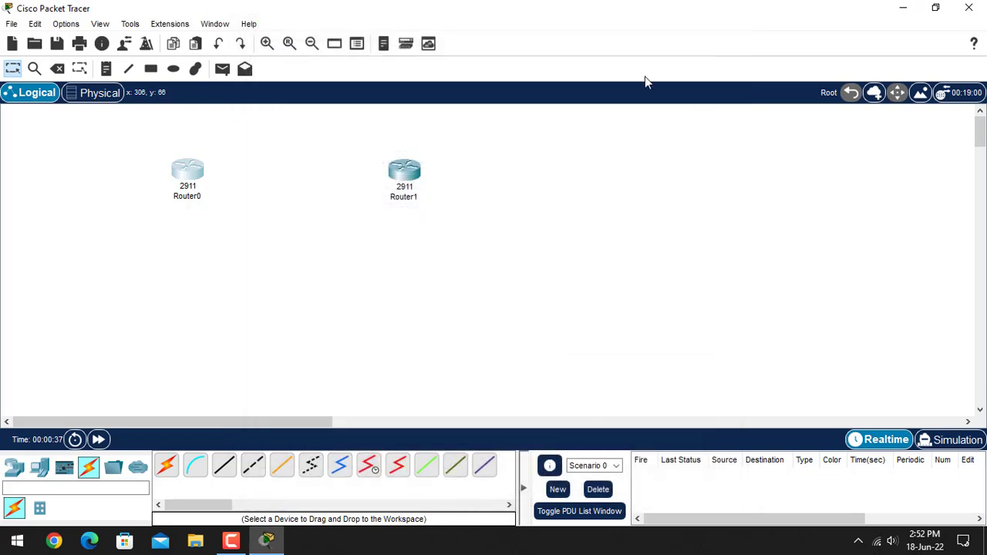
Install an HWIC-2T serial module in the rightmost empty card slot of Router1 and close its window
{"action": "left_click", "coordinate": [418, 177]}
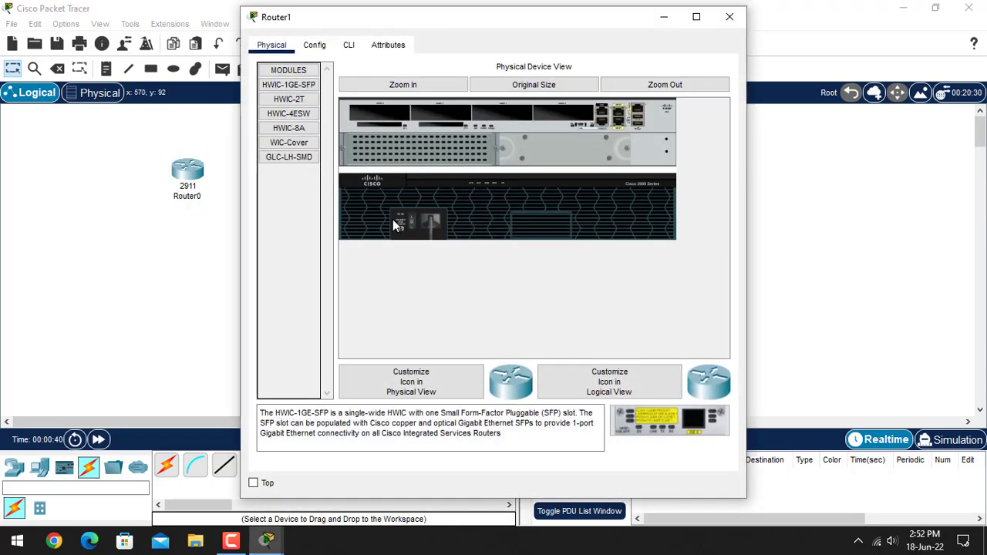
{"action": "left_click", "coordinate": [289, 103]}
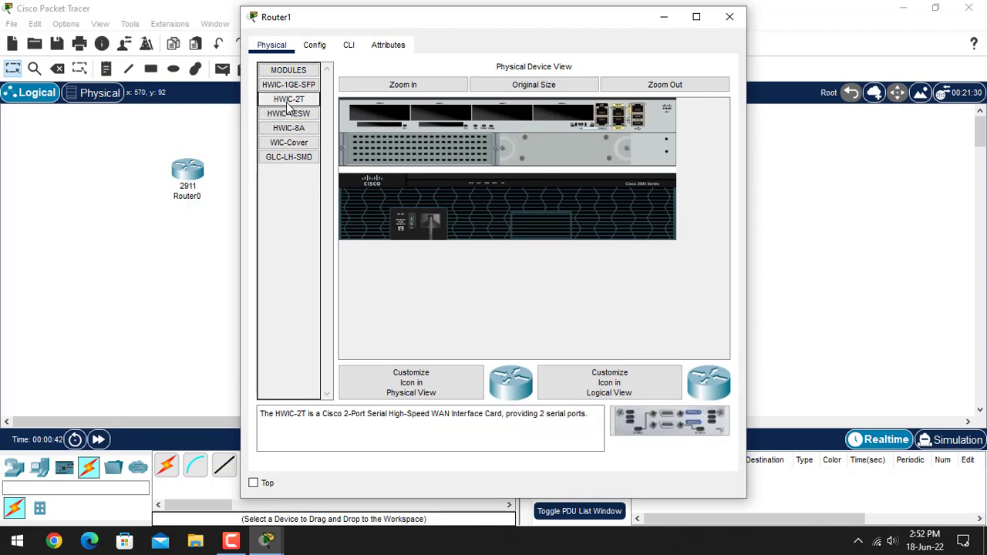
{"action": "left_click_drag", "start_coordinate": [289, 108], "coordinate": [551, 109]}
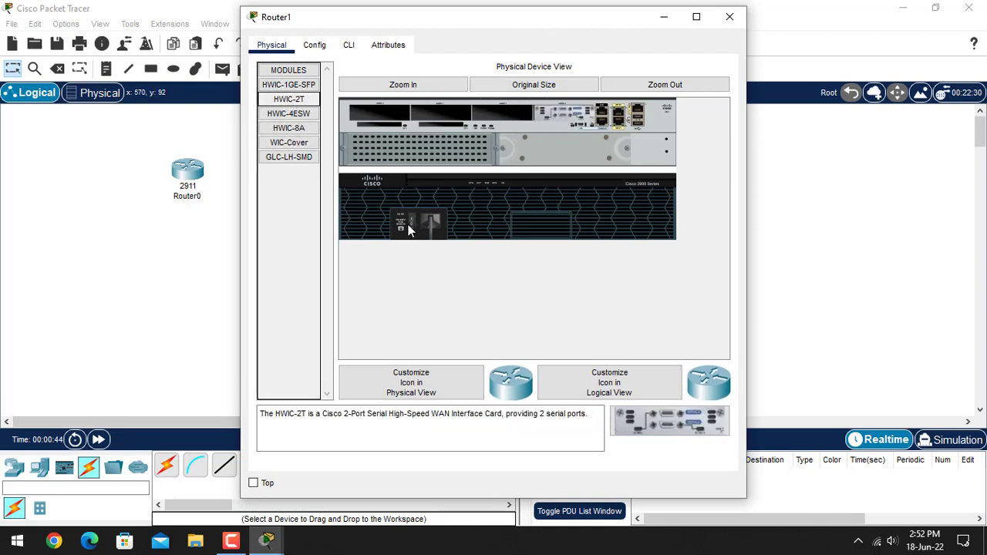
{"action": "left_click", "coordinate": [730, 16]}
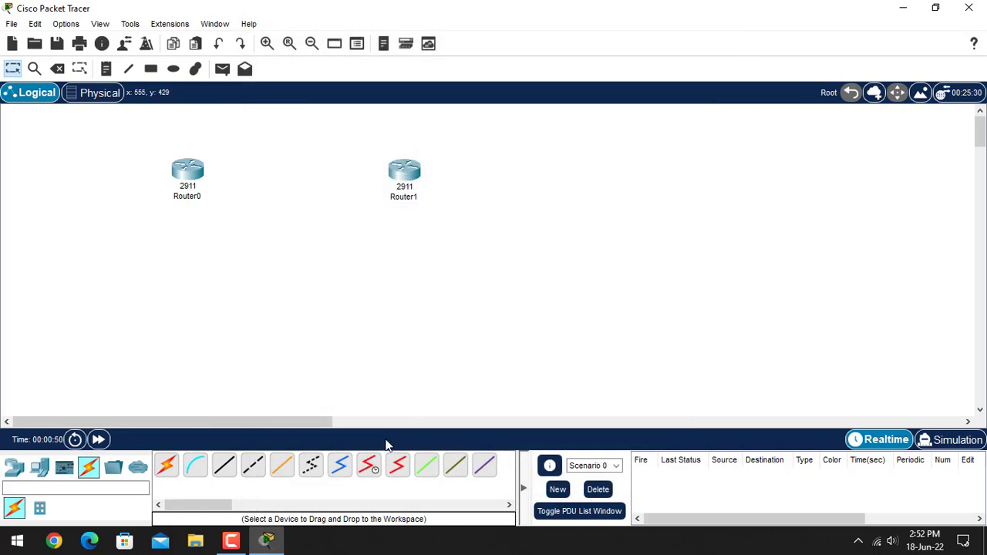
Connect Router0's Serial0/0/0 to Router1's Serial0/0/1 with a Serial DCE cable, then move Router1 farther from Router0
{"action": "left_click", "coordinate": [368, 465]}
{"action": "left_click", "coordinate": [194, 173]}
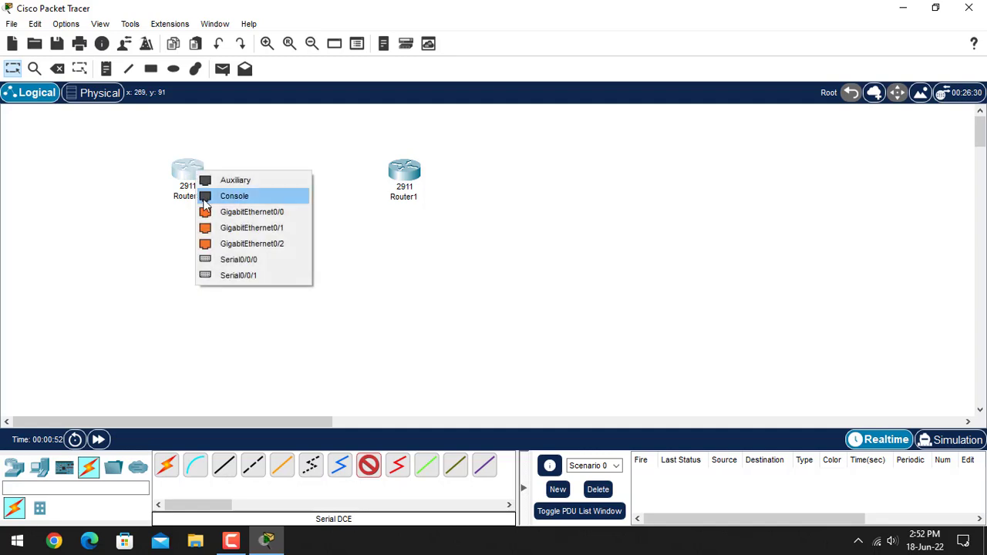
{"action": "left_click", "coordinate": [240, 259]}
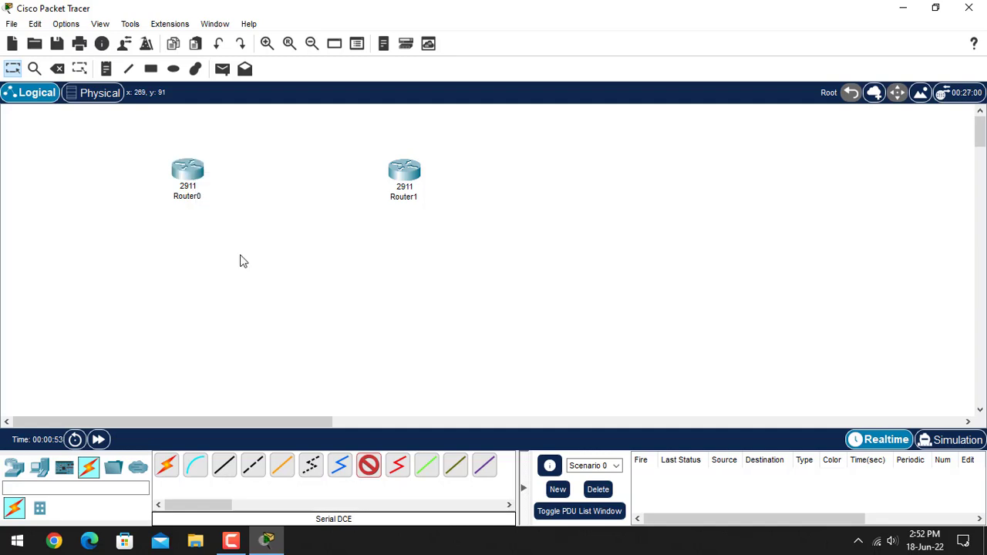
{"action": "left_click", "coordinate": [404, 171]}
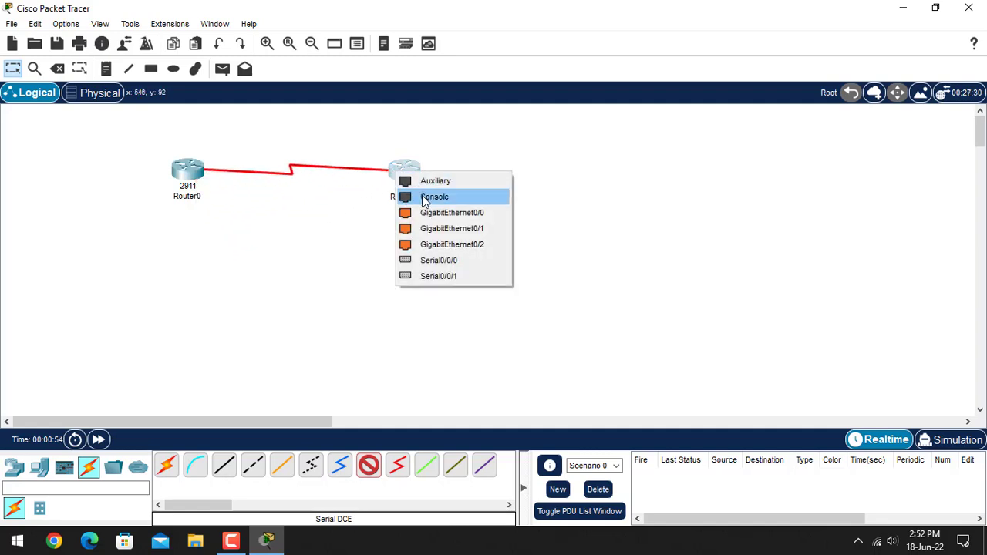
{"action": "left_click", "coordinate": [468, 279]}
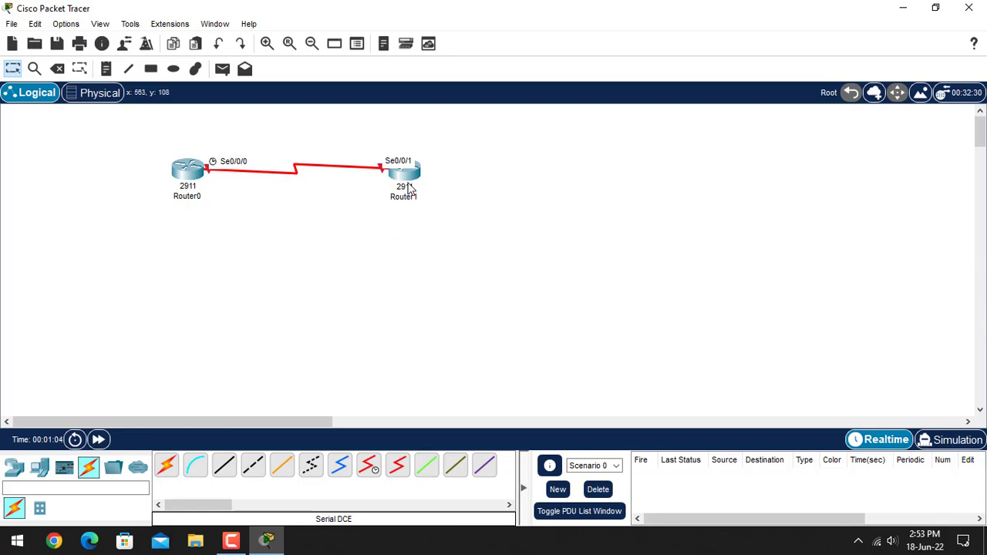
{"action": "left_click_drag", "start_coordinate": [409, 185], "coordinate": [462, 184]}
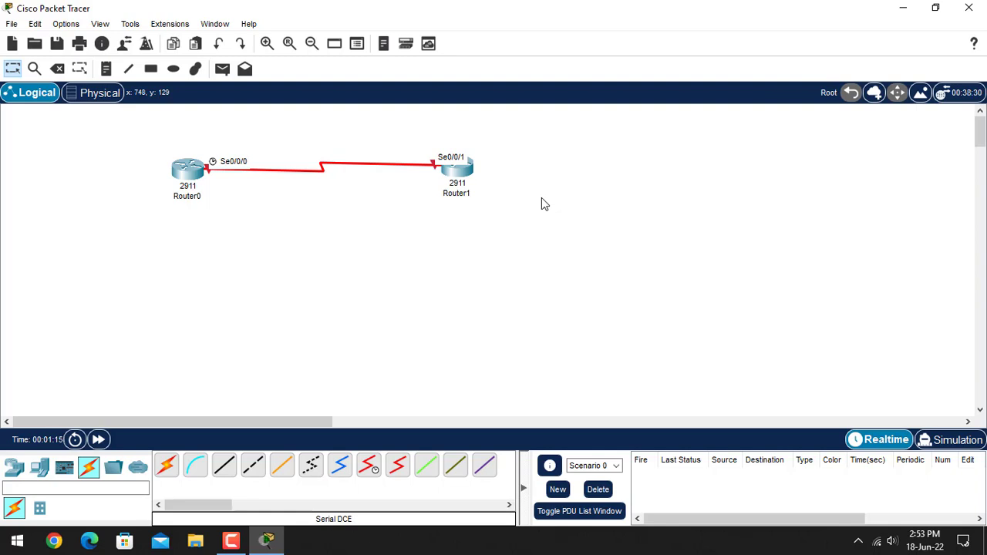
Open Notepad and list the interface states "Administrative down", "down" and "up" on separate lines
{"action": "key", "text": "super"}
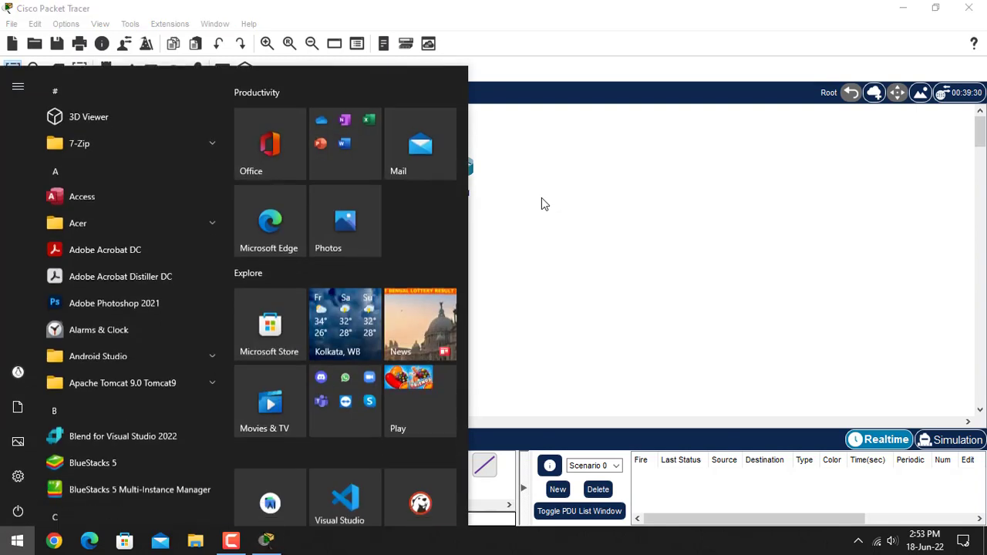
{"action": "type", "text": "note"}
{"action": "key", "text": "Return"}
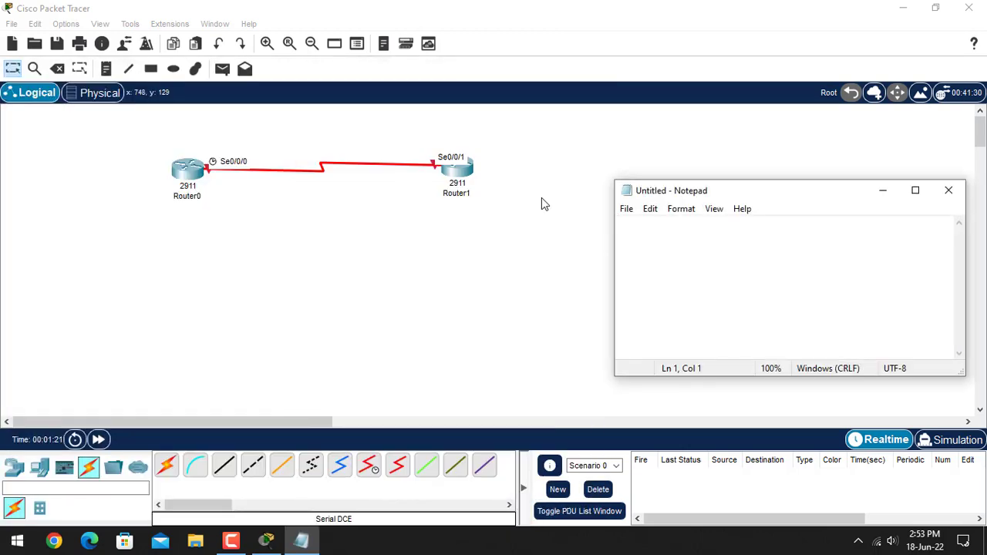
{"action": "type", "text": "Admini"}
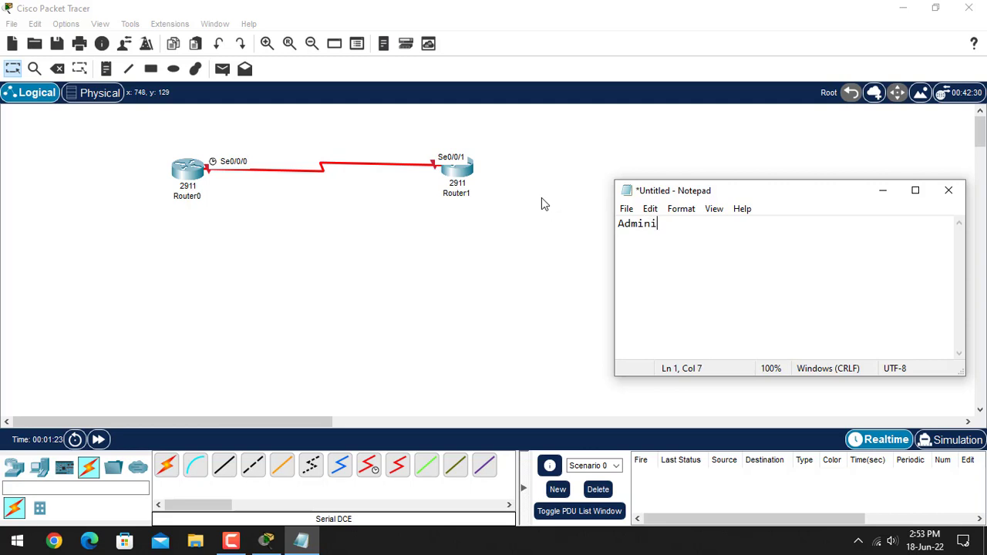
{"action": "type", "text": "strative down"}
{"action": "key", "text": "Return"}
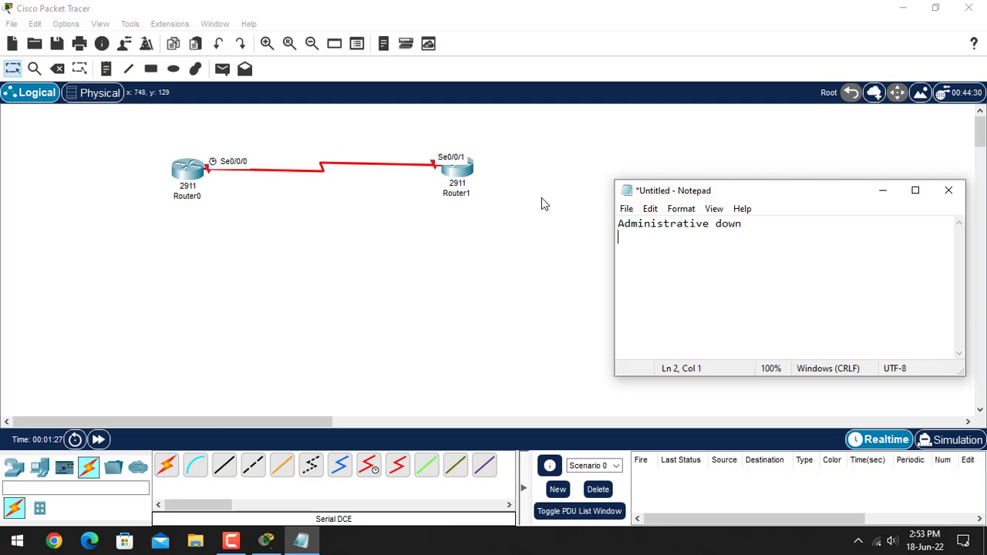
{"action": "type", "text": "down"}
{"action": "key", "text": "Return"}
{"action": "type", "text": "up"}
{"action": "left_click", "coordinate": [785, 223]}
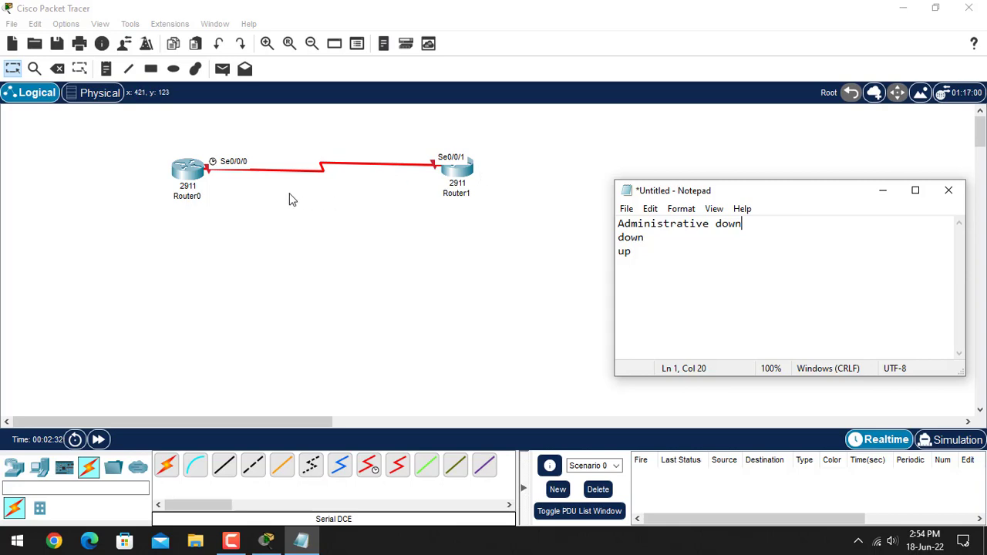
Open Router0's command line, answer no to the initial configuration dialog and start the session
{"action": "left_click", "coordinate": [190, 171]}
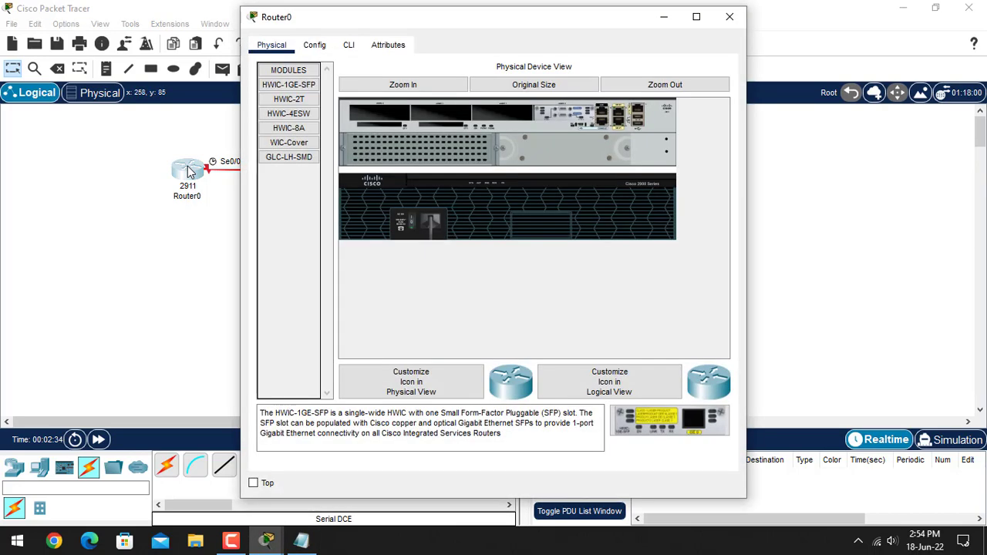
{"action": "left_click", "coordinate": [349, 46]}
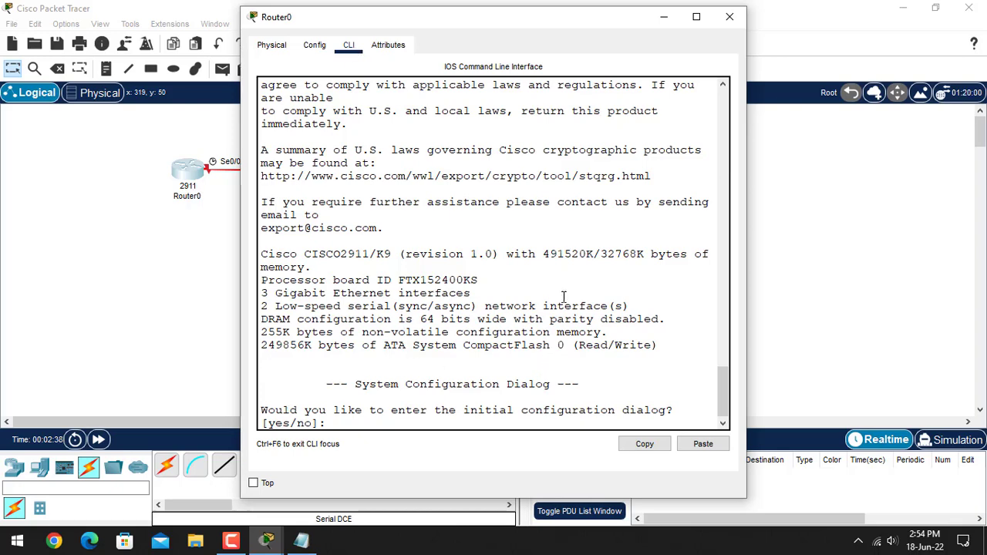
{"action": "left_click_drag", "start_coordinate": [554, 22], "coordinate": [492, 16]}
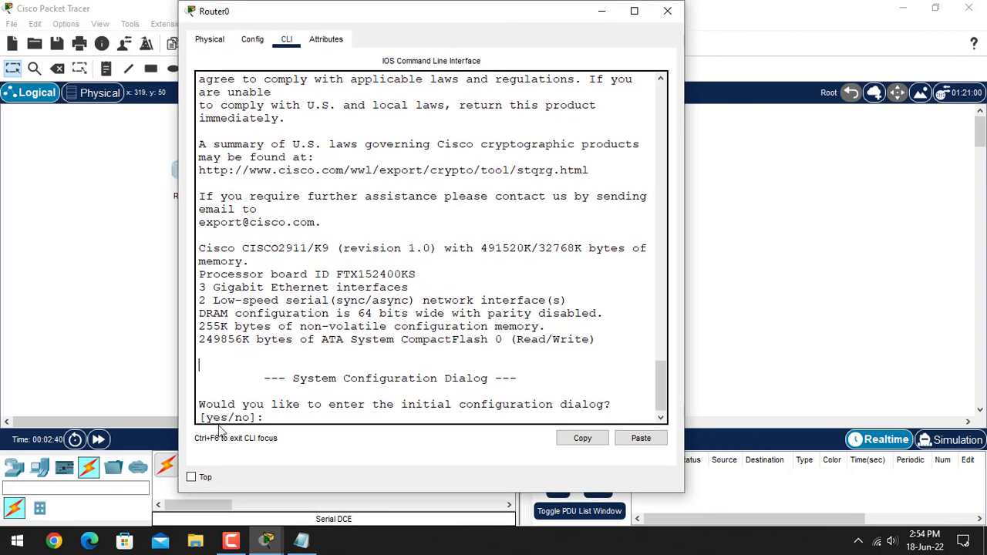
{"action": "left_click", "coordinate": [364, 397]}
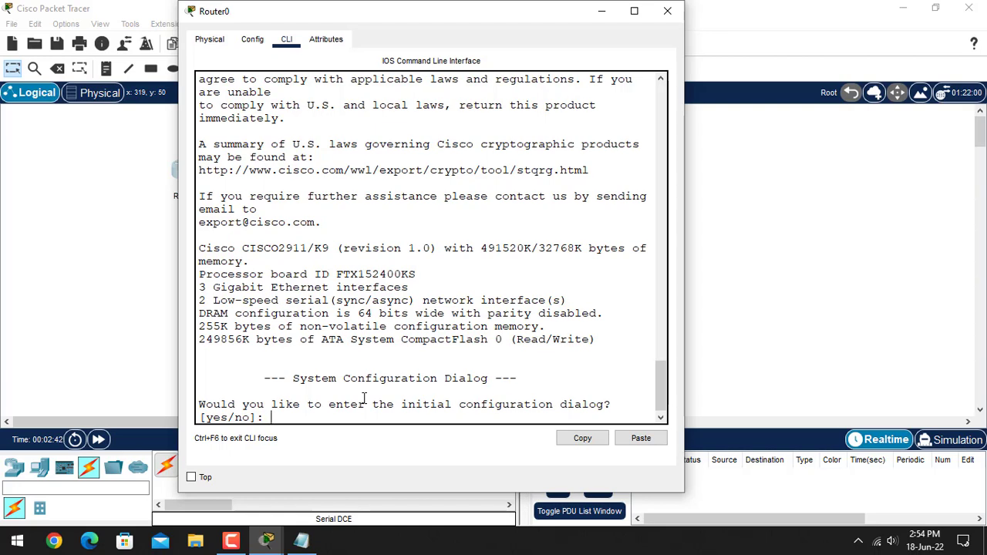
{"action": "type", "text": "no"}
{"action": "key", "text": "Return"}
{"action": "key", "text": "Return"}
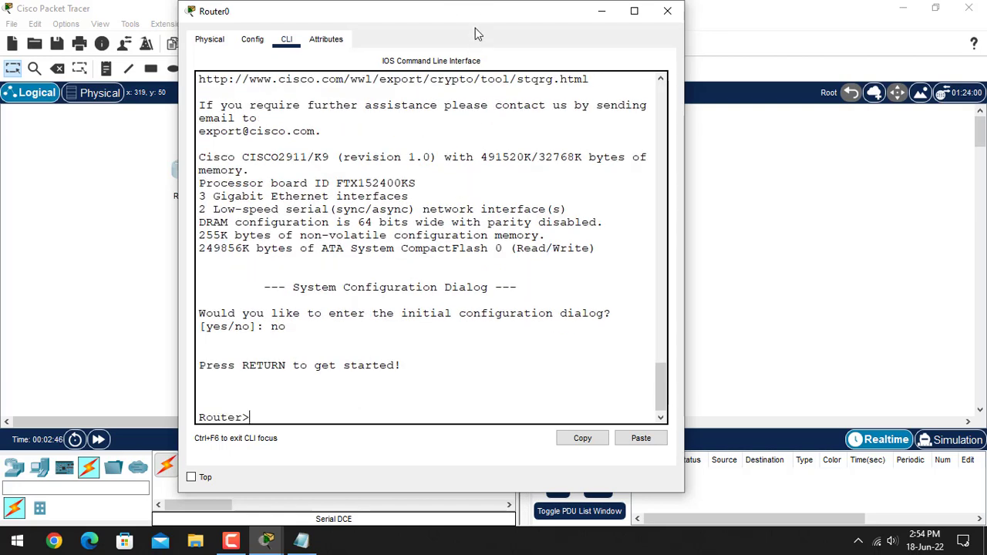
Enter privileged mode on Router0 with enable and run show ip interface brief
{"action": "left_click_drag", "start_coordinate": [468, 5], "coordinate": [701, 68]}
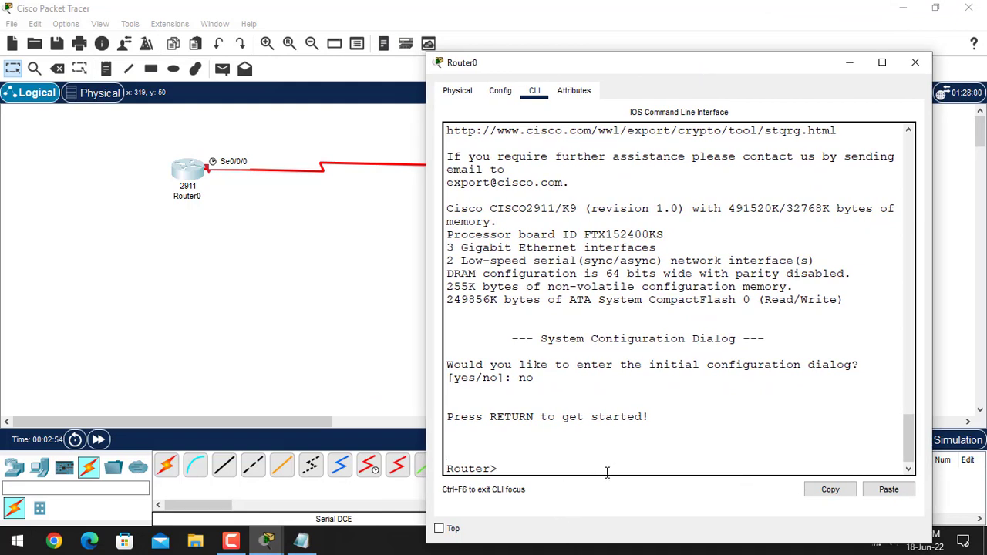
{"action": "type", "text": "enable"}
{"action": "key", "text": "Return"}
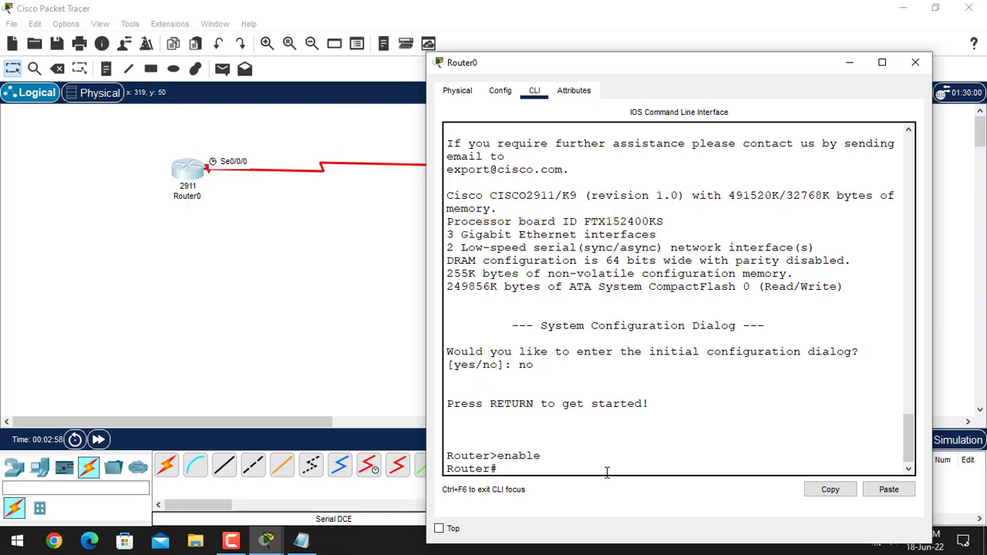
{"action": "type", "text": "show ip interface b"}
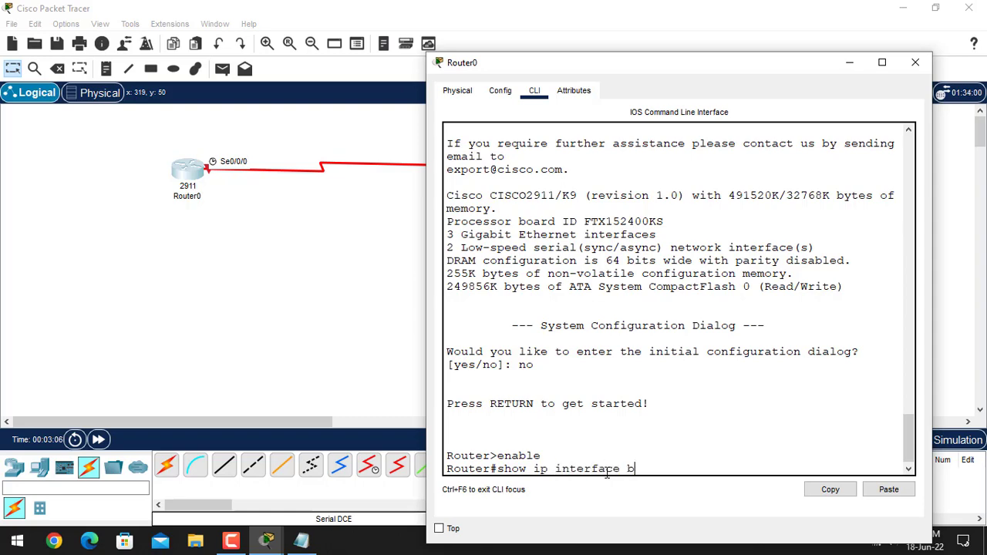
{"action": "type", "text": "rief"}
{"action": "key", "text": "Return"}
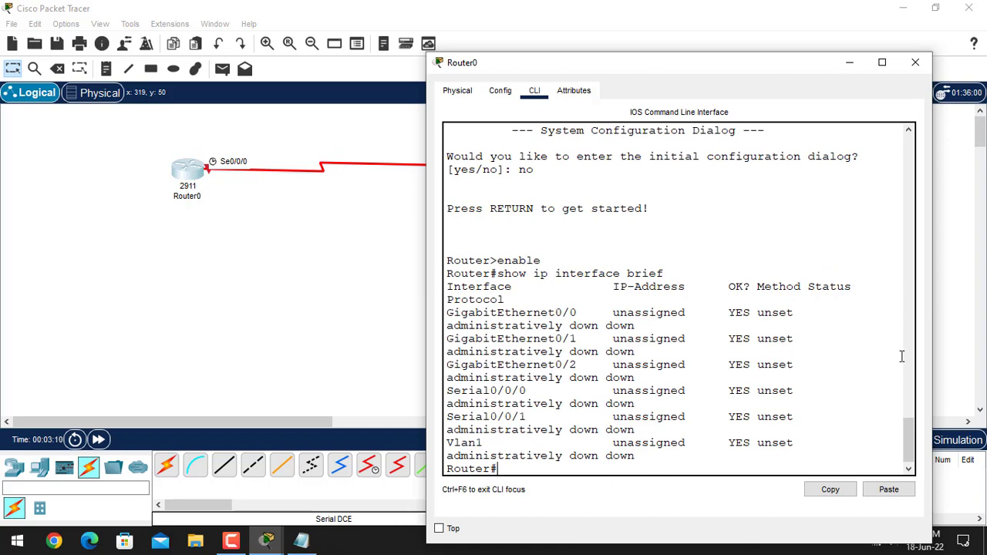
Widen Router0's window so each interface fits on one line, and examine the status and protocol of Serial0/0/0
{"action": "left_click_drag", "start_coordinate": [932, 360], "coordinate": [983, 363]}
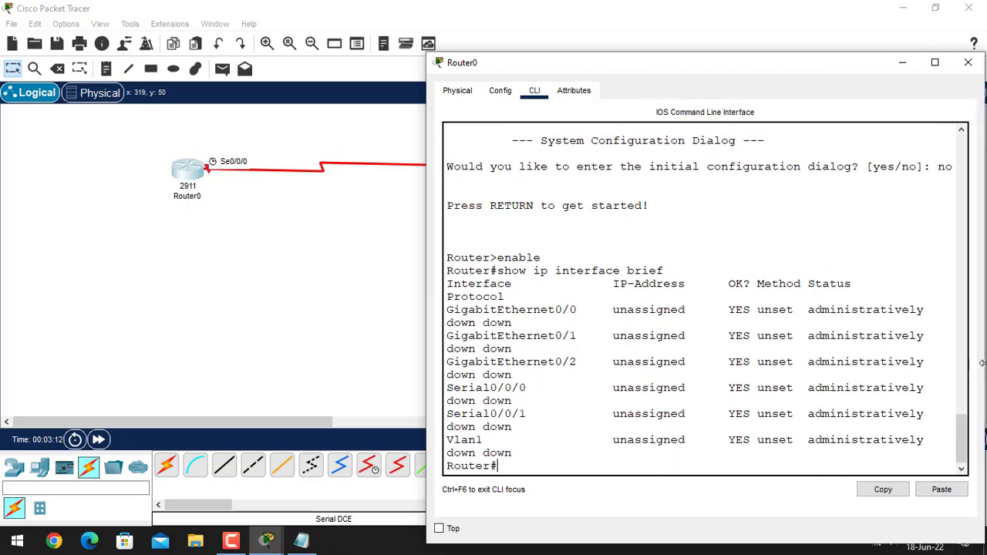
{"action": "left_click_drag", "start_coordinate": [428, 264], "coordinate": [318, 256]}
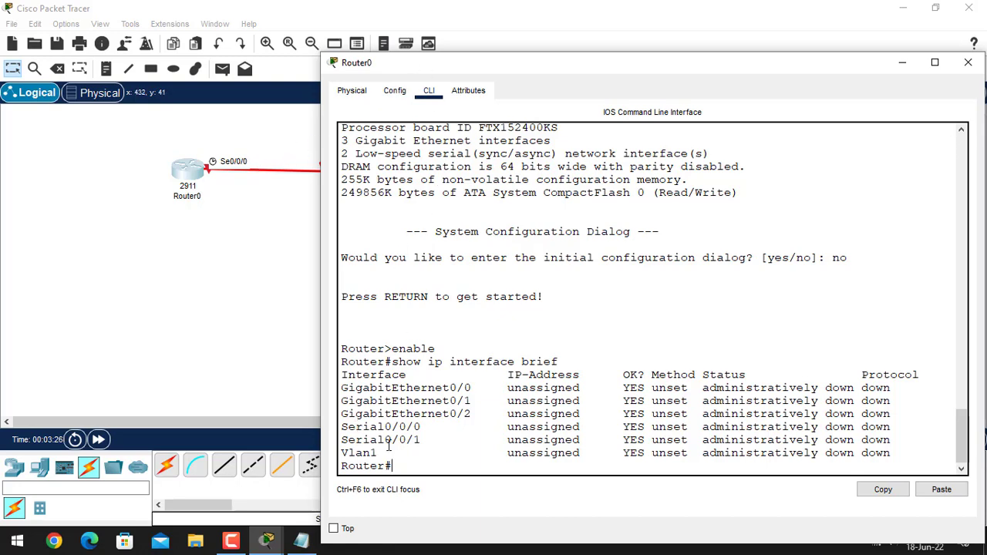
{"action": "scroll", "coordinate": [393, 448], "scroll_direction": "up", "scroll_amount": 1}
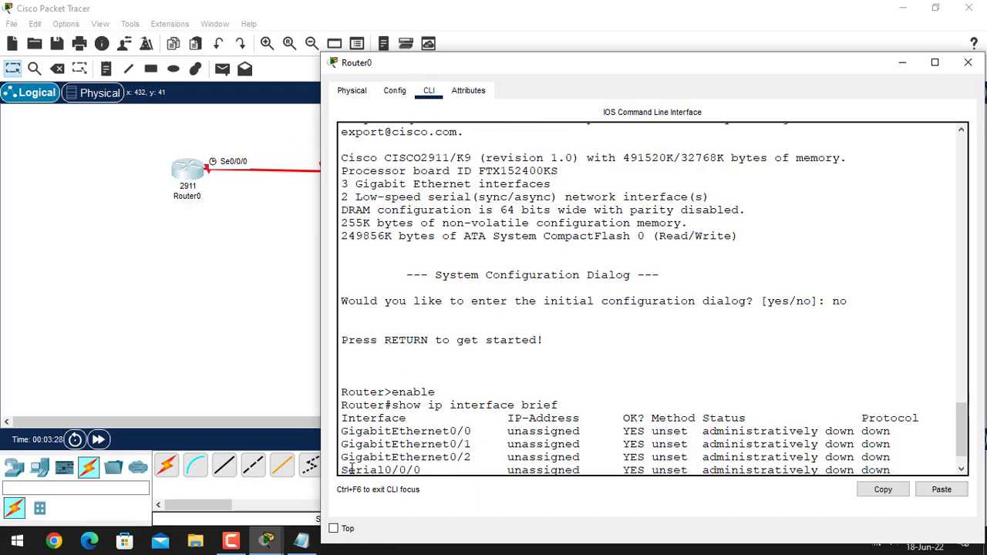
{"action": "left_click_drag", "start_coordinate": [343, 472], "coordinate": [894, 468]}
{"action": "left_click", "coordinate": [833, 470]}
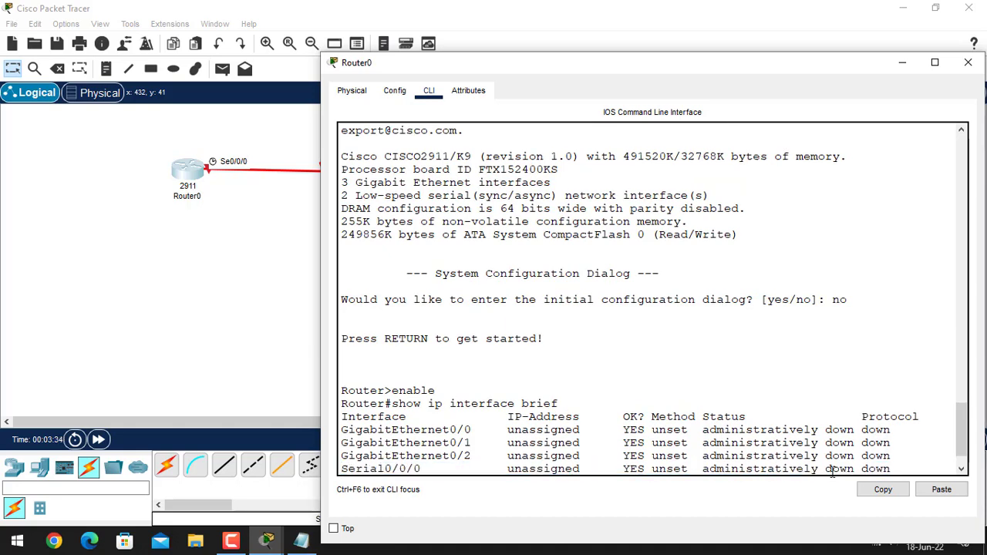
Highlight the status of Serial0/0/0 in Router0's interface summary and view the remaining rows
{"action": "left_click_drag", "start_coordinate": [710, 466], "coordinate": [855, 468]}
{"action": "left_click", "coordinate": [727, 289]}
{"action": "scroll", "coordinate": [591, 297], "scroll_direction": "down", "scroll_amount": 1}
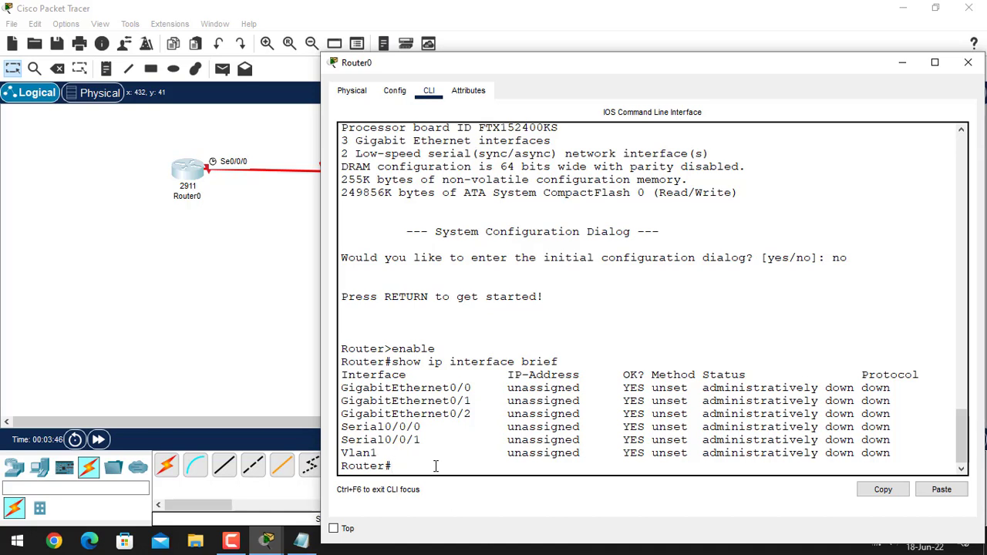
Enter global configuration mode on Router0 and select interface serial 0/0/0
{"action": "type", "text": "configure termin"}
{"action": "type", "text": "al"}
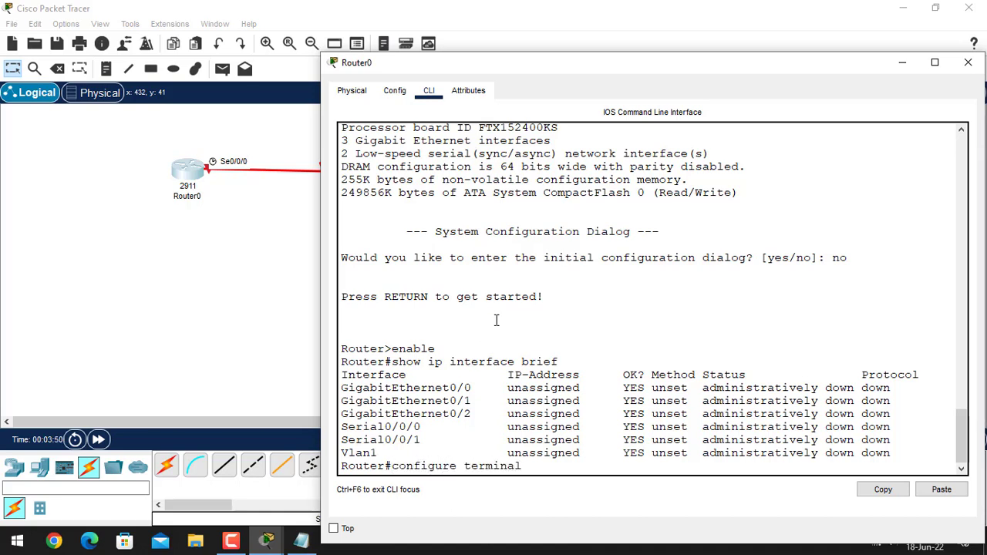
{"action": "key", "text": "Return"}
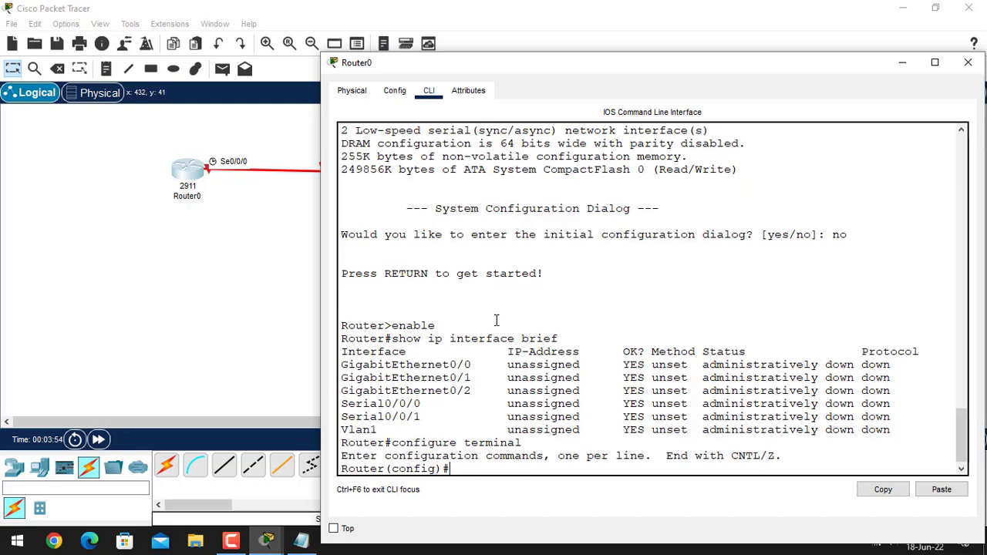
{"action": "type", "text": "interface serial"}
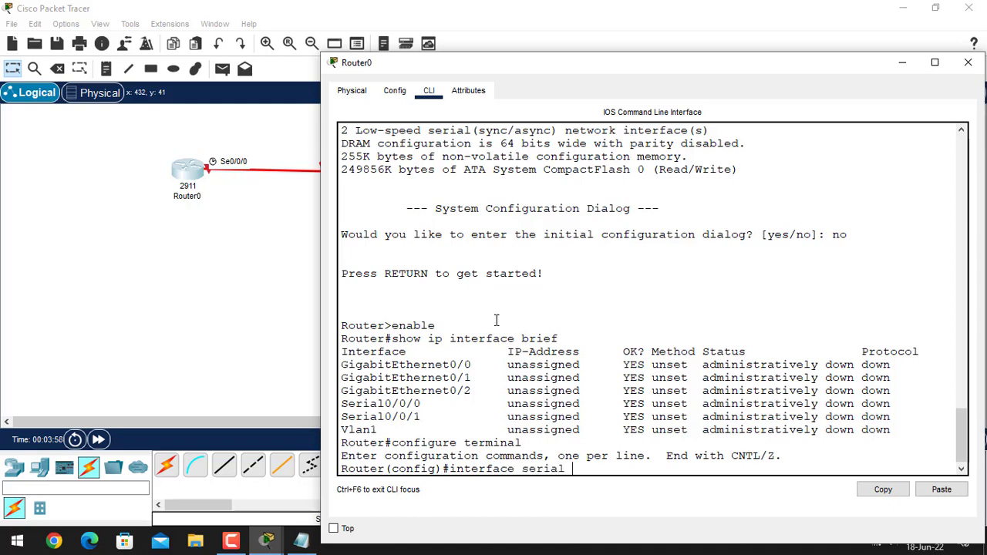
{"action": "type", "text": " 0/0/0"}
{"action": "key", "text": "Return"}
Assign 10.0.0.1 255.255.255.252 to Router0's Serial0/0/0, enable it with no shutdown, and end configuration mode
{"action": "type", "text": "ip address "}
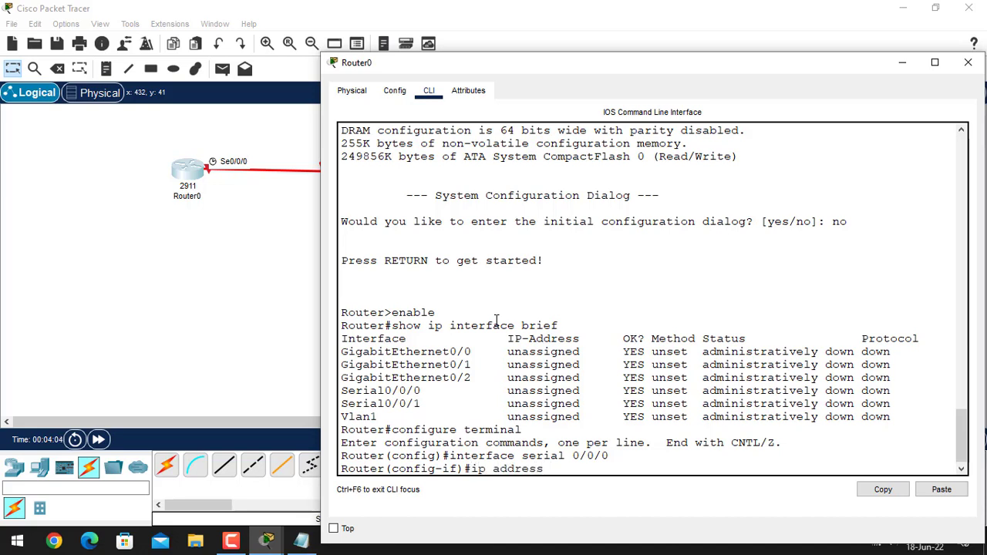
{"action": "type", "text": "10.0.0.1 255.255.255.252"}
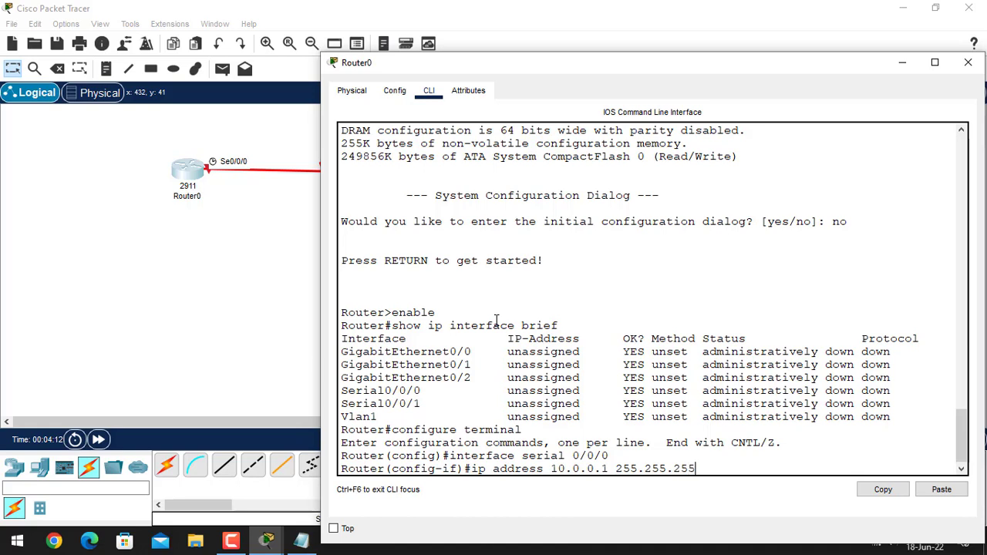
{"action": "key", "text": "Return"}
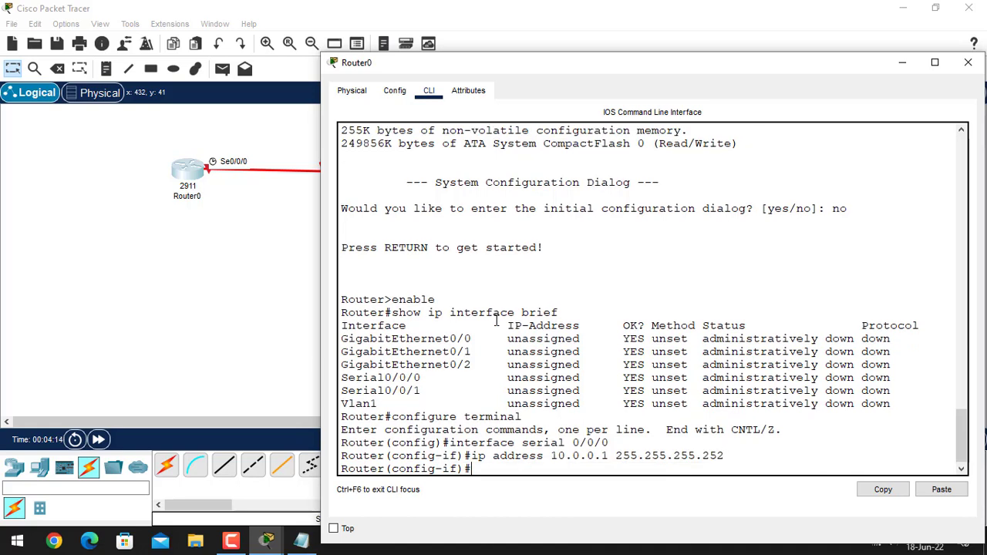
{"action": "type", "text": "no shutdown"}
{"action": "key", "text": "Return"}
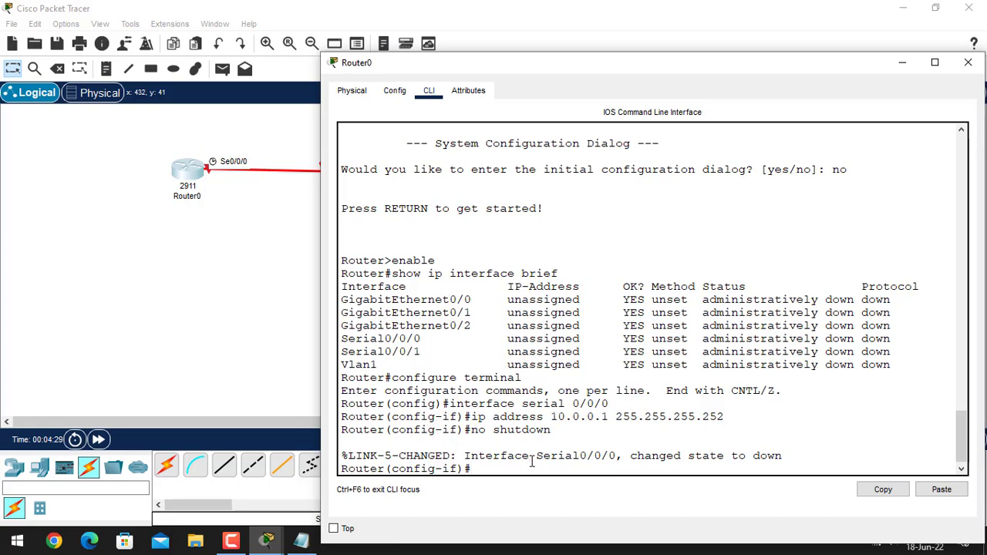
{"action": "type", "text": "end"}
{"action": "key", "text": "Return"}
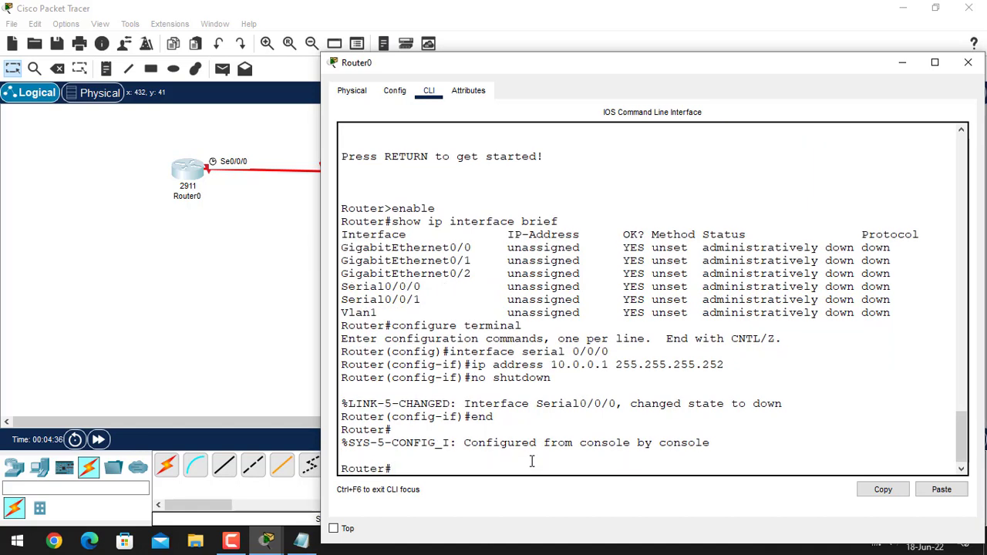
Run show ip interface brief on Router0 and examine the new status of Serial0/0/0
{"action": "type", "text": "show inter"}
{"action": "key", "text": "BackSpace"}
{"action": "key", "text": "BackSpace"}
{"action": "key", "text": "BackSpace"}
{"action": "type", "text": "p interfa"}
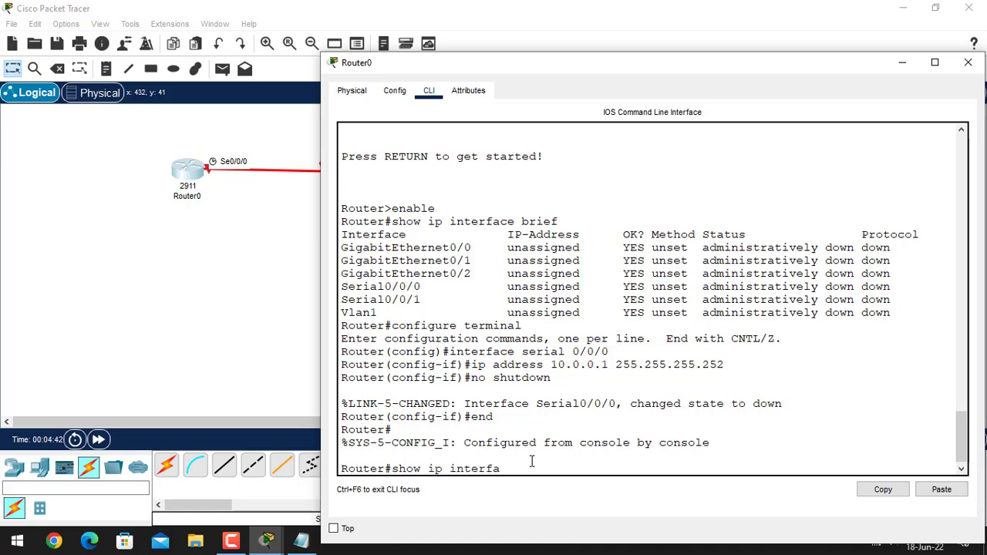
{"action": "type", "text": "ce brief"}
{"action": "key", "text": "Return"}
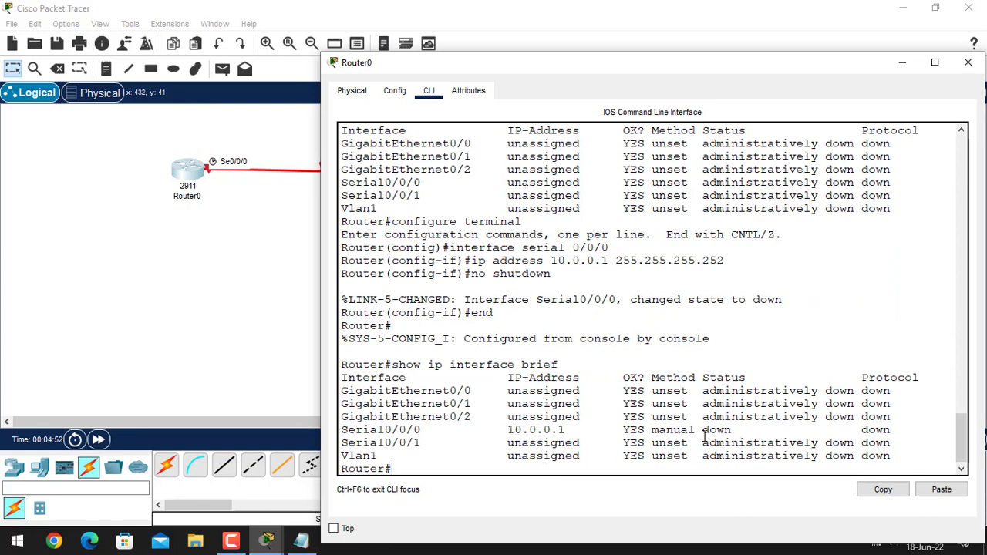
{"action": "left_click_drag", "start_coordinate": [704, 437], "coordinate": [745, 442]}
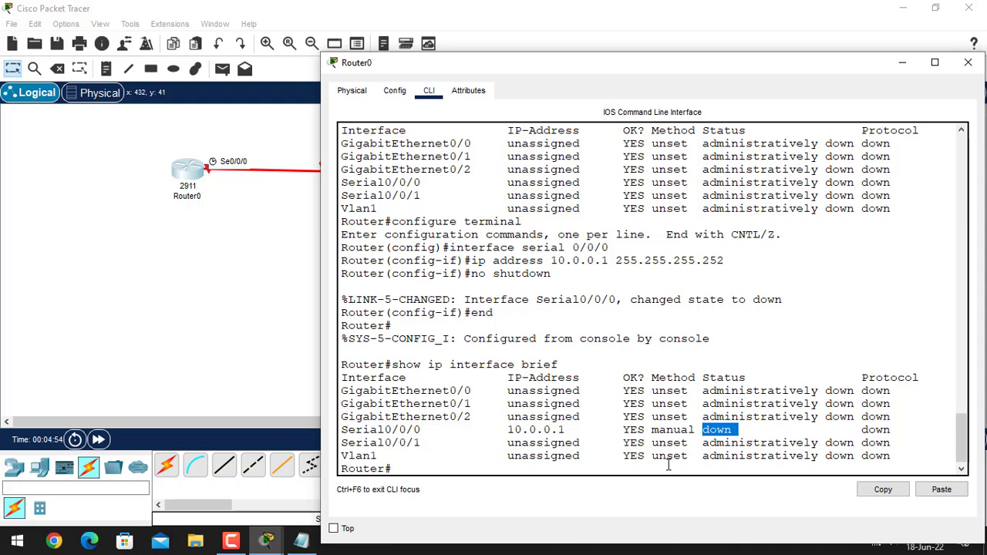
Open Router1's command line, answer no to the initial configuration dialog and enter privileged mode with enable
{"action": "left_click", "coordinate": [234, 268]}
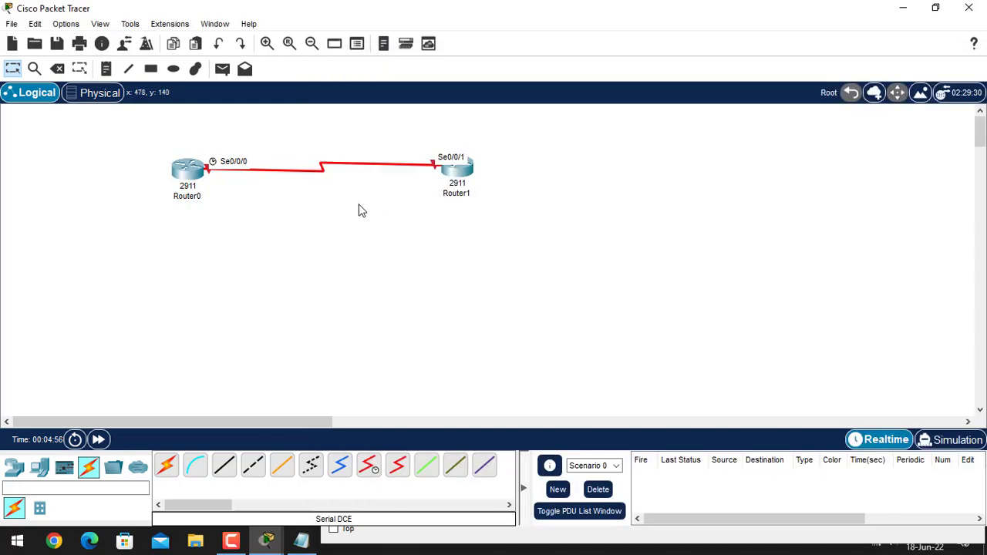
{"action": "left_click", "coordinate": [459, 169]}
{"action": "left_click", "coordinate": [349, 46]}
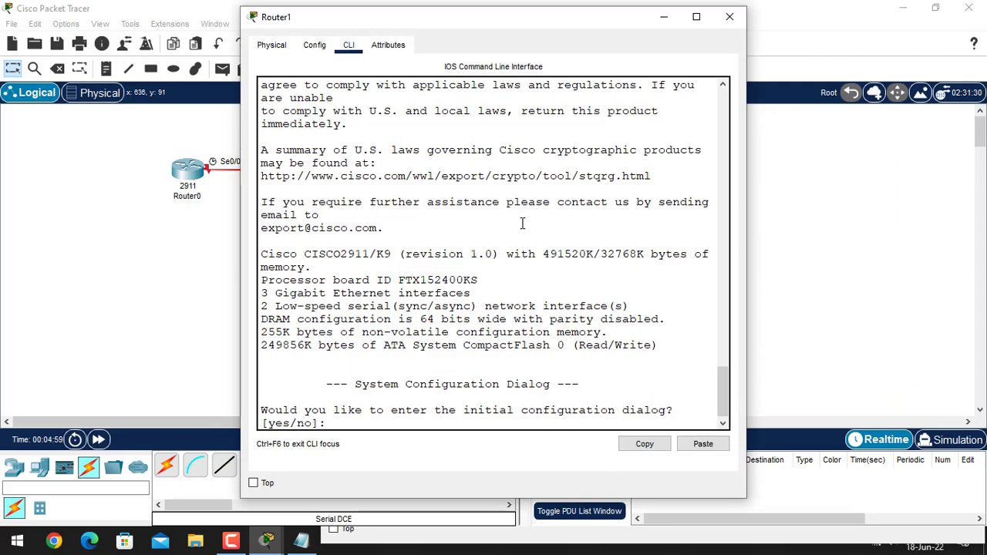
{"action": "type", "text": "no"}
{"action": "key", "text": "Return"}
{"action": "key", "text": "Return"}
{"action": "type", "text": "enable"}
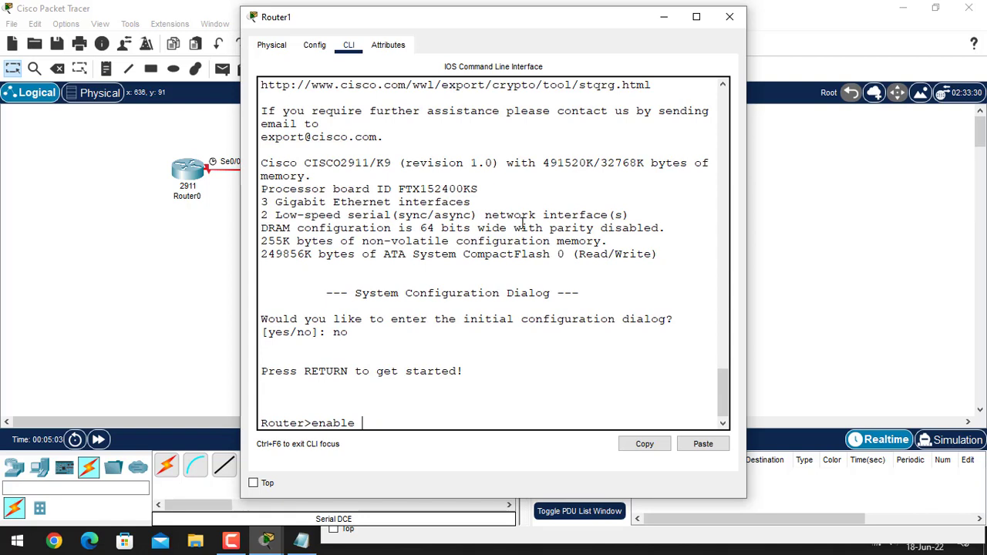
{"action": "key", "text": "Return"}
Enter global configuration mode on Router1 and select interface serial 0/0/1
{"action": "type", "text": "configure te"}
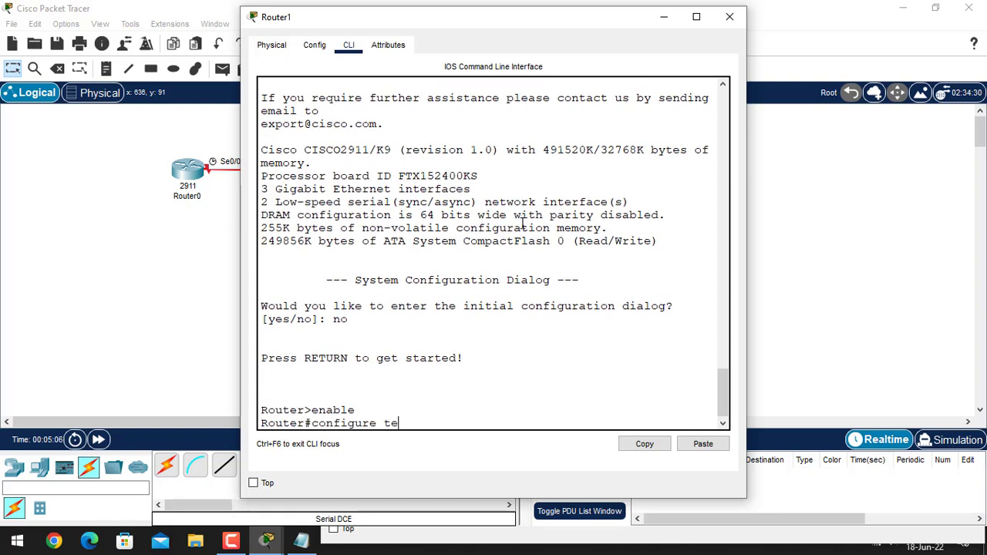
{"action": "type", "text": "rminal"}
{"action": "key", "text": "Return"}
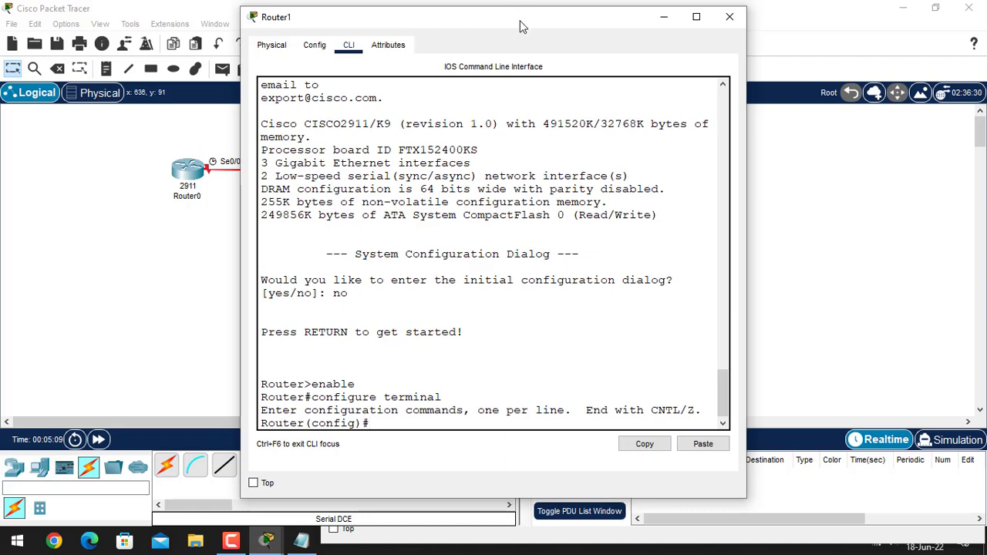
{"action": "left_click_drag", "start_coordinate": [520, 24], "coordinate": [684, 75]}
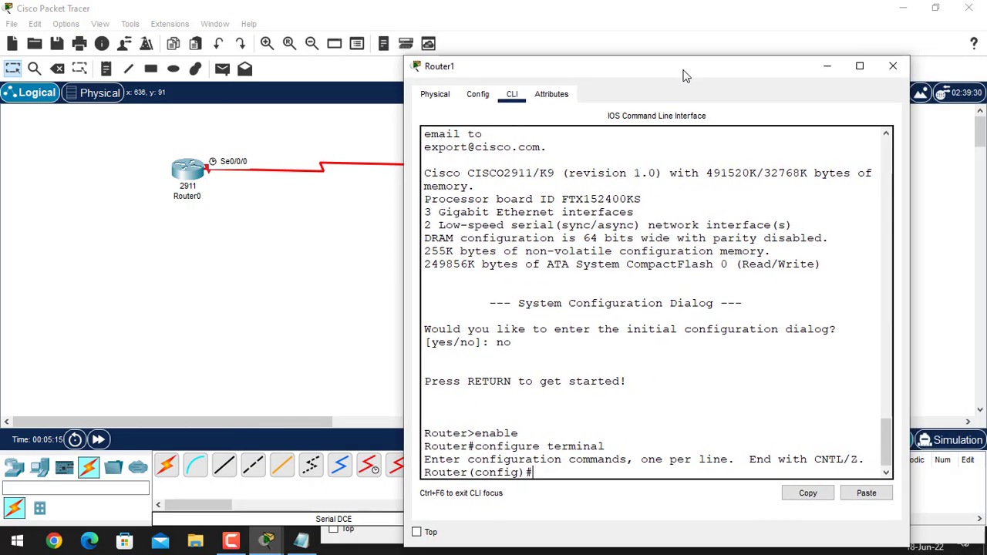
{"action": "type", "text": "interface serial "}
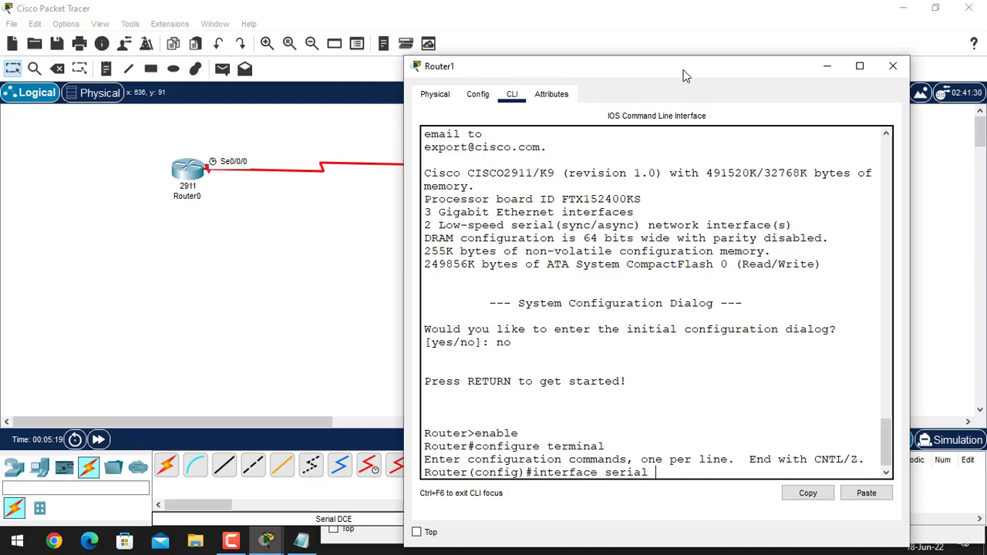
{"action": "type", "text": "0/0/1"}
{"action": "key", "text": "Return"}
Assign 10.0.0.2 255.255.255.252 to Router1's Serial0/0/1 and enable it with no shutdown
{"action": "type", "text": "ip"}
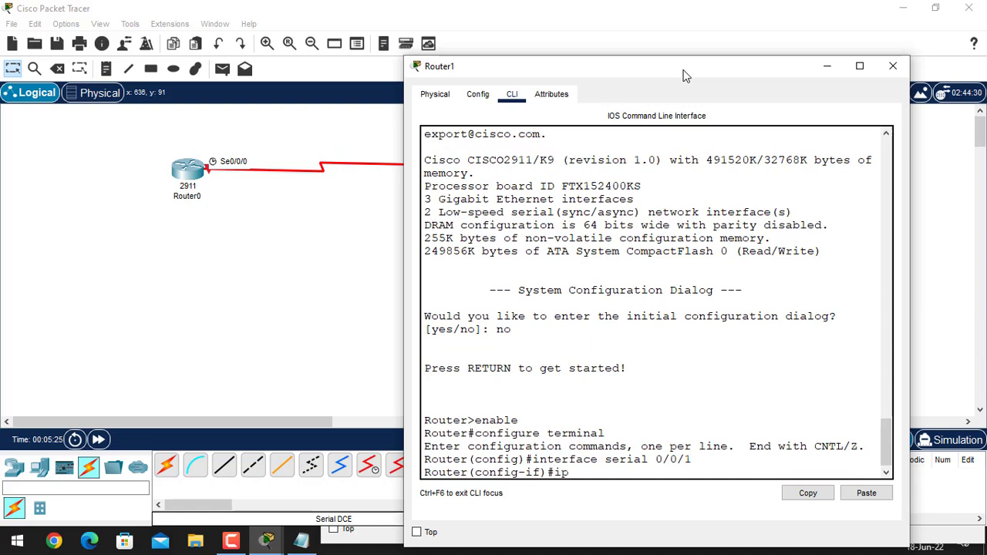
{"action": "type", "text": " address 10.0.0.2"}
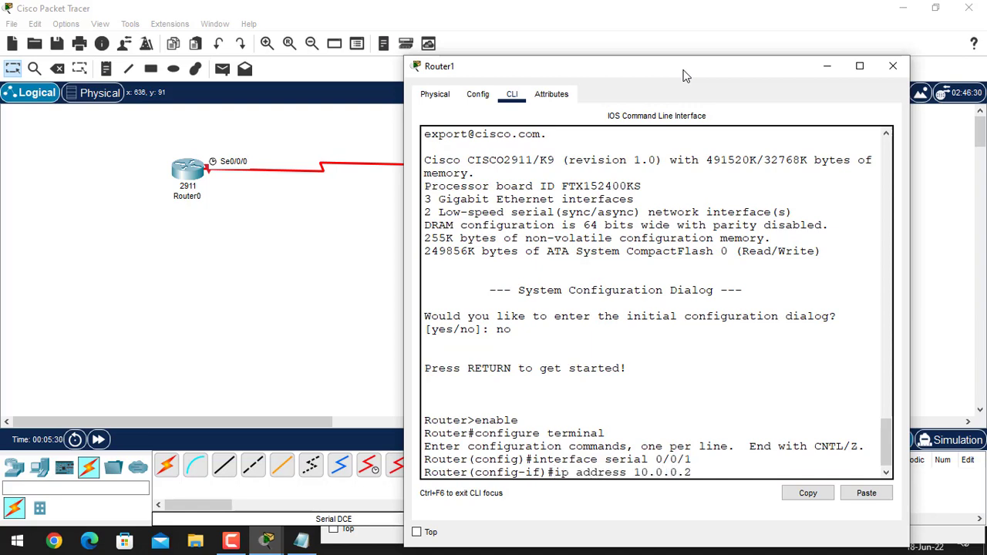
{"action": "type", "text": " 255.255.255.252"}
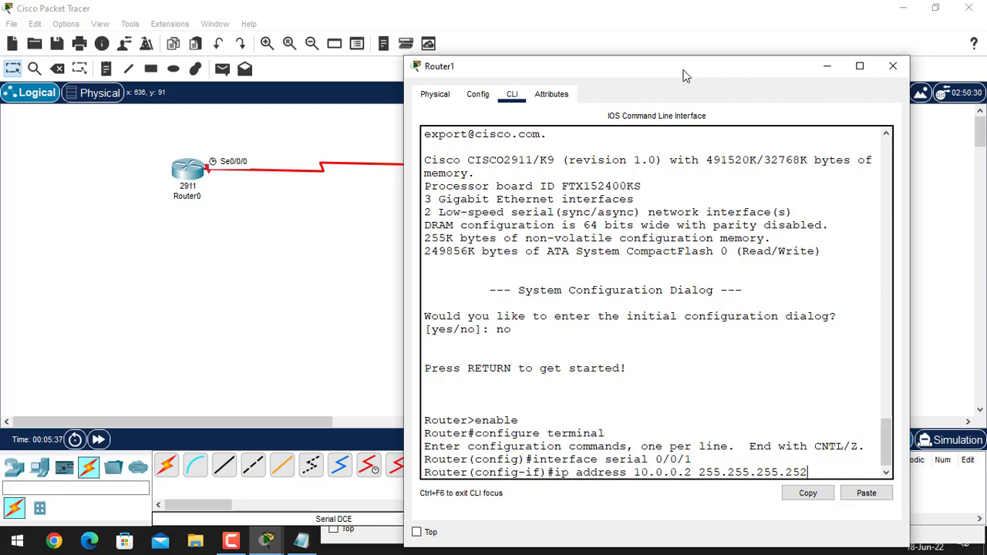
{"action": "key", "text": "Return"}
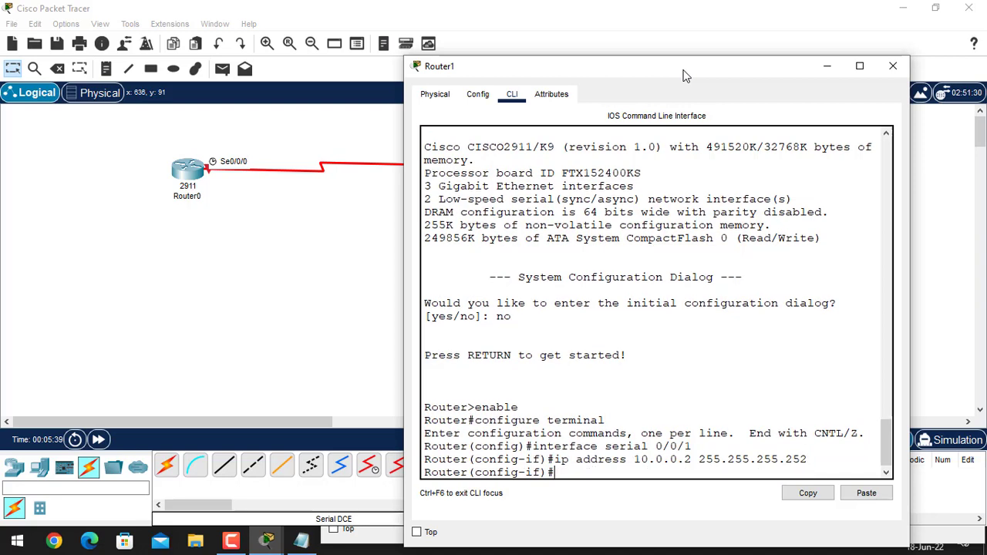
{"action": "type", "text": "no shutdown"}
{"action": "key", "text": "Return"}
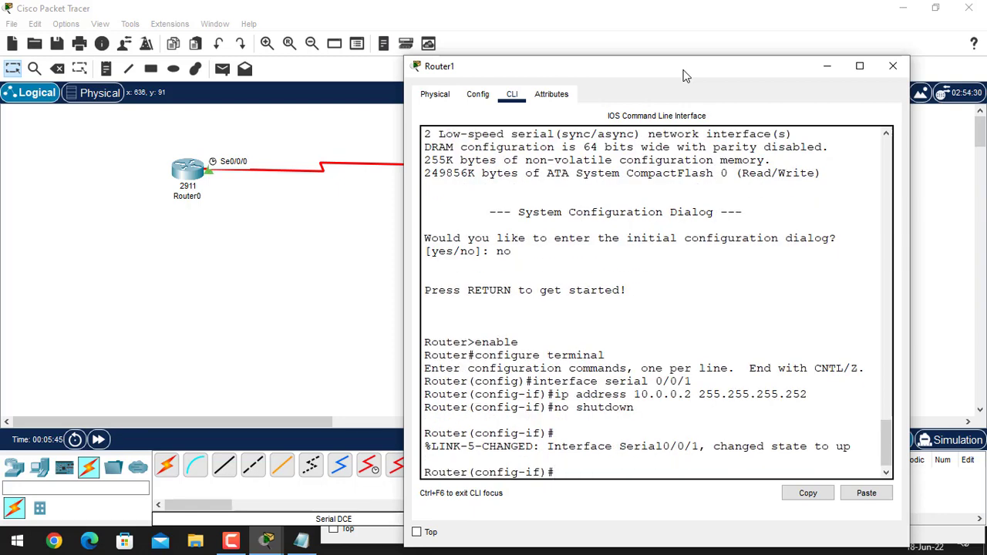
Close Router1, return to Router0's command line and run show ip interface brief to check Serial0/0/0 again
{"action": "left_click", "coordinate": [893, 65]}
{"action": "left_click", "coordinate": [177, 174]}
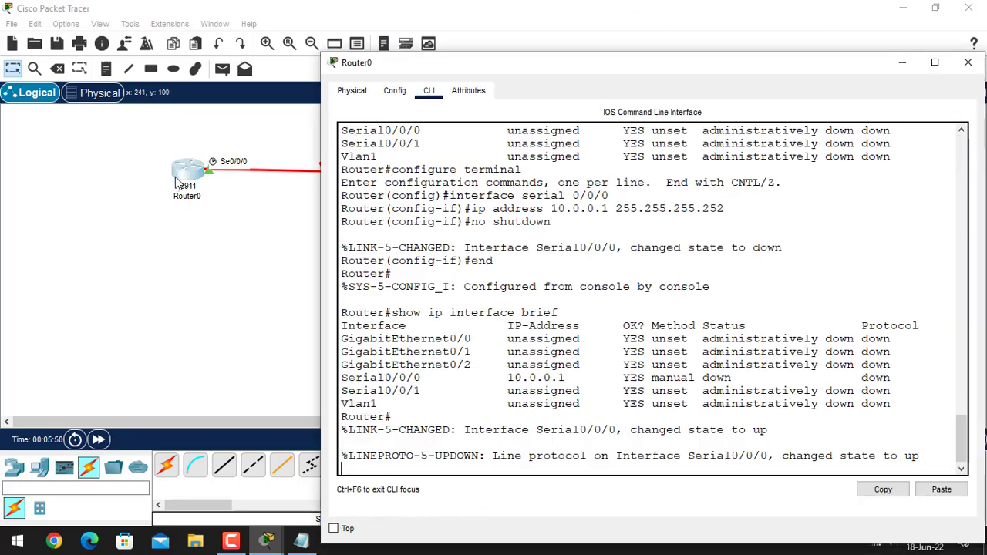
{"action": "left_click_drag", "start_coordinate": [524, 63], "coordinate": [518, 65]}
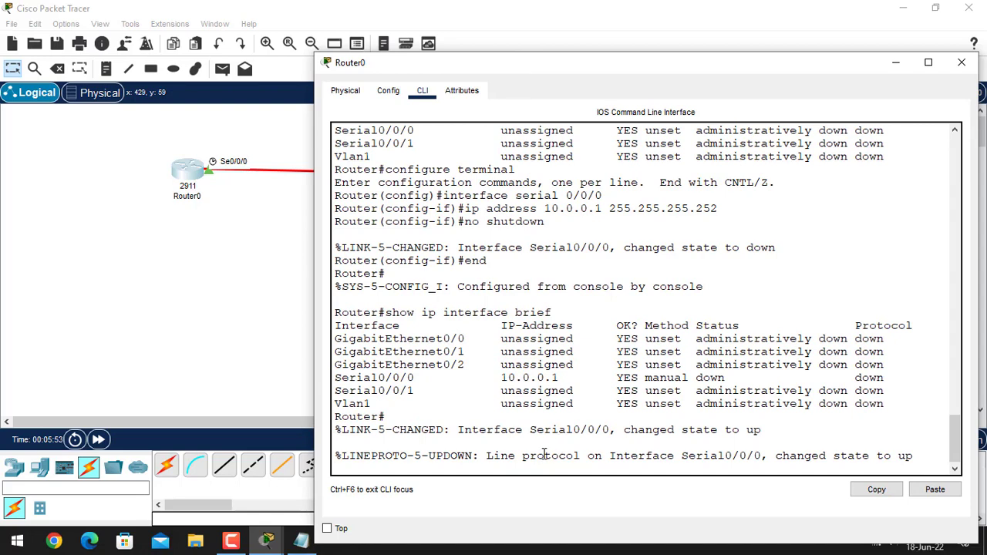
{"action": "key", "text": "Return"}
{"action": "key", "text": "Return"}
{"action": "type", "text": "sh"}
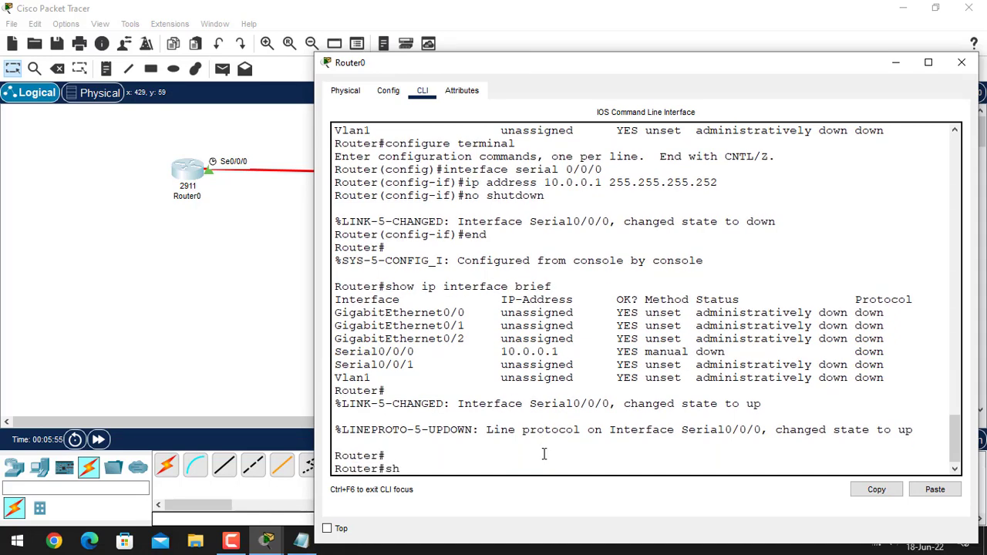
{"action": "type", "text": "ow ip interfac"}
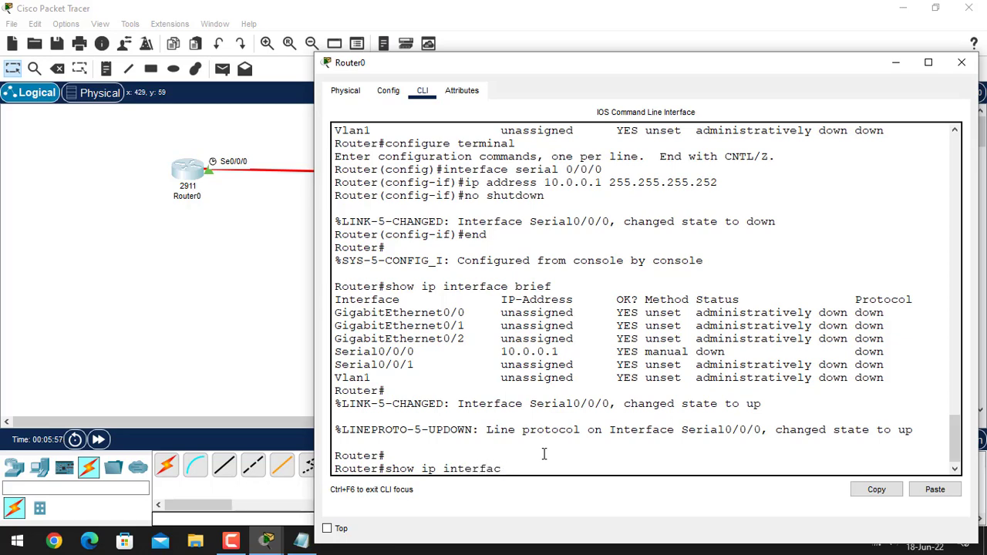
{"action": "type", "text": "e brief"}
{"action": "key", "text": "Return"}
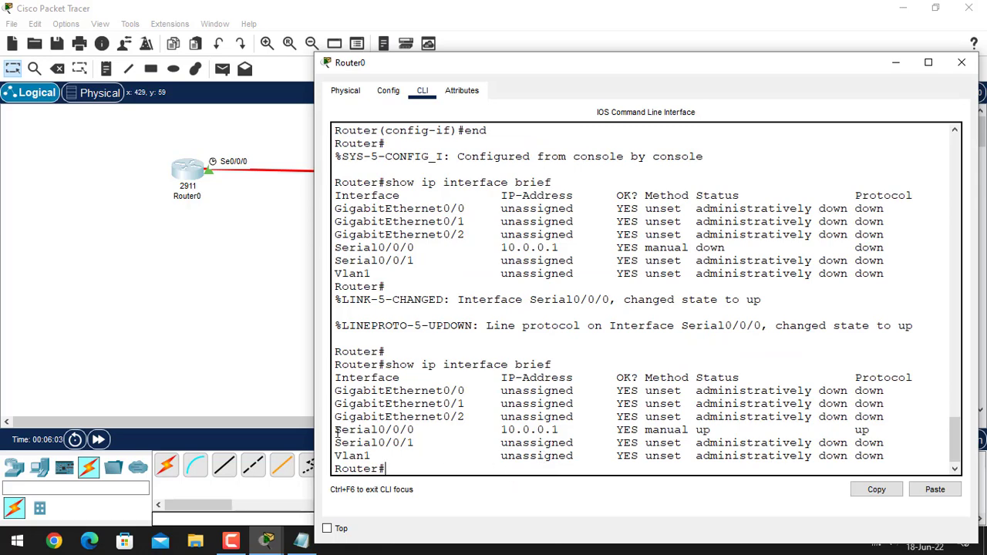
{"action": "left_click_drag", "start_coordinate": [335, 429], "coordinate": [414, 434]}
{"action": "left_click", "coordinate": [641, 442]}
Close Router0, reopen Router1's command line and end configuration mode
{"action": "left_click", "coordinate": [962, 67]}
{"action": "left_click", "coordinate": [456, 176]}
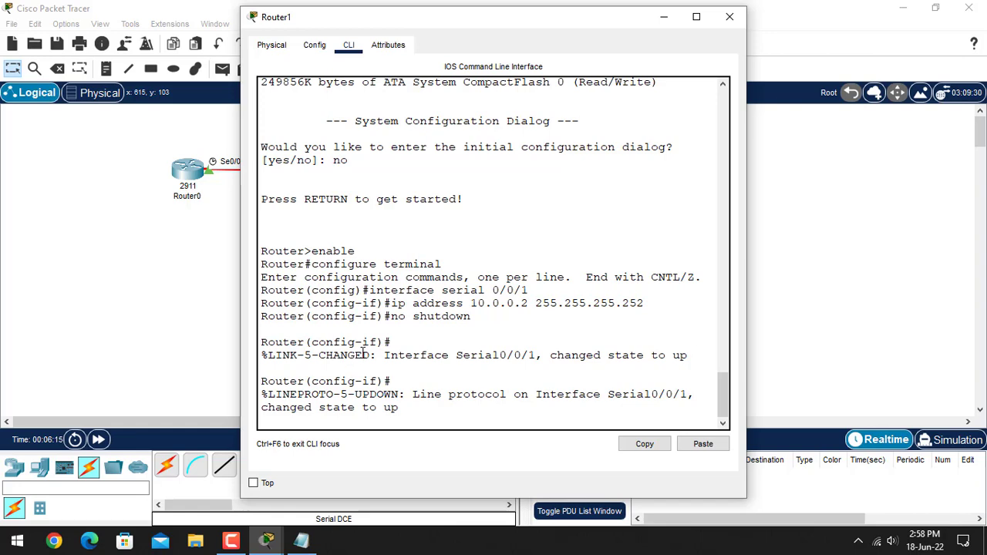
{"action": "scroll", "coordinate": [343, 342], "scroll_direction": "up", "scroll_amount": 3}
{"action": "scroll", "coordinate": [343, 342], "scroll_direction": "down", "scroll_amount": 3}
{"action": "key", "text": "Return"}
{"action": "key", "text": "Return"}
{"action": "type", "text": "end"}
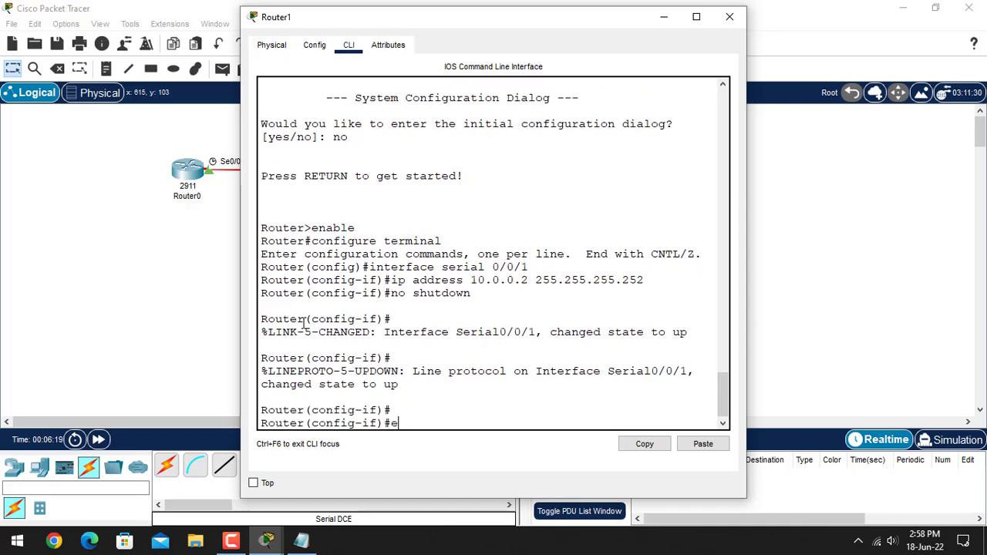
{"action": "key", "text": "Return"}
{"action": "key", "text": "Return"}
{"action": "key", "text": "Return"}
Run show ip interface brief on Router1 and widen its window so each interface fits on one line
{"action": "type", "text": "show"}
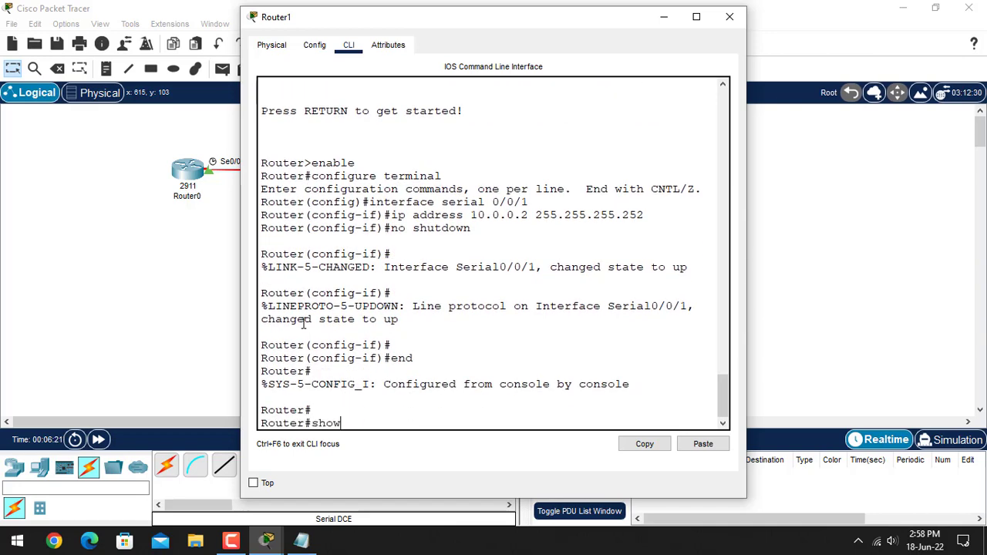
{"action": "type", "text": " ip interface brief"}
{"action": "key", "text": "Return"}
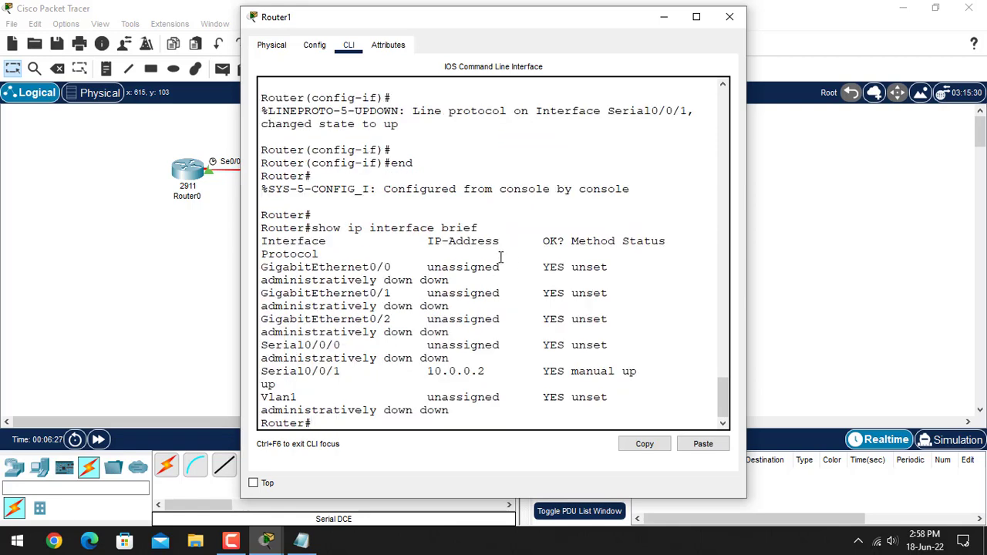
{"action": "left_click_drag", "start_coordinate": [748, 278], "coordinate": [864, 281]}
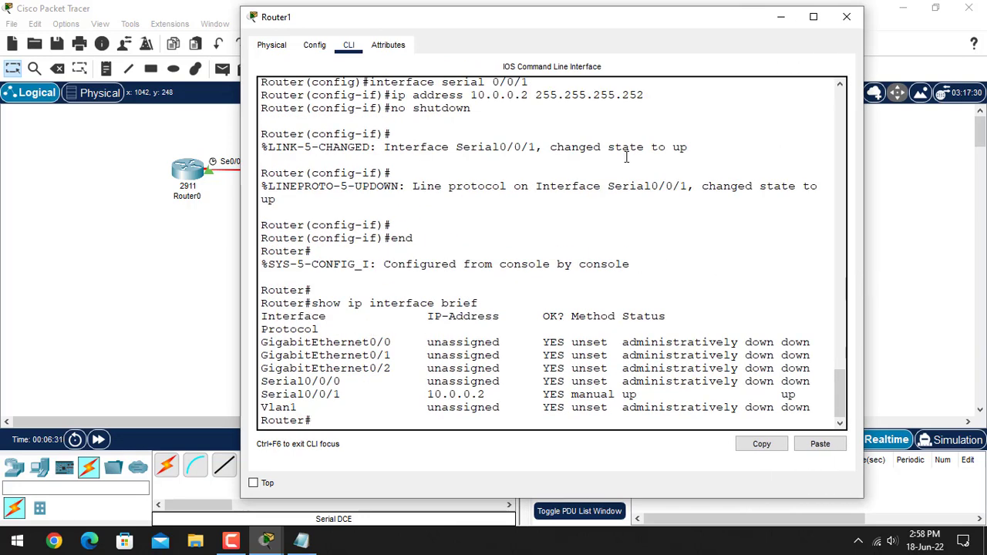
{"action": "left_click_drag", "start_coordinate": [607, 26], "coordinate": [625, 88]}
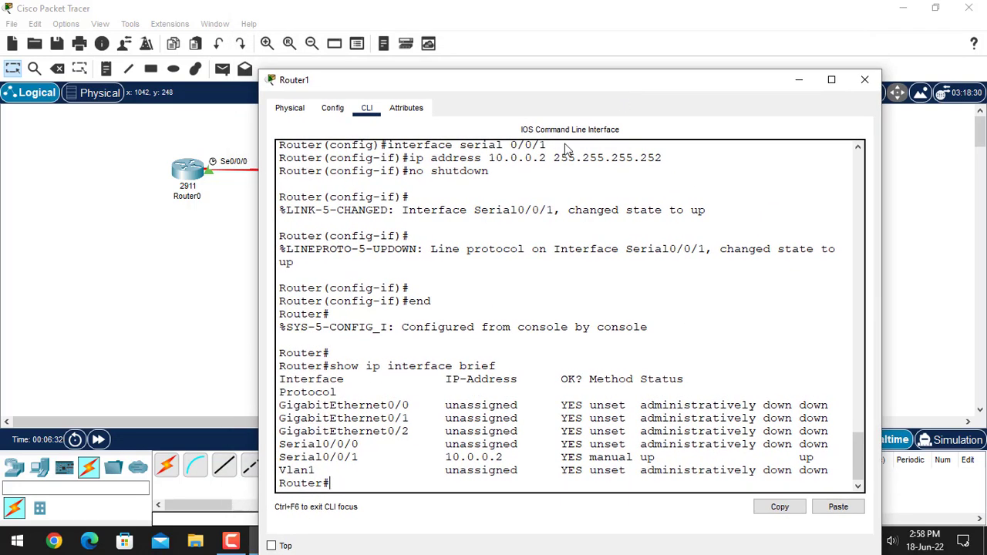
Highlight Serial0/0/1's name, IP address and status in Router1's interface summary, and minimize the router window
{"action": "left_click_drag", "start_coordinate": [280, 457], "coordinate": [359, 458]}
{"action": "left_click_drag", "start_coordinate": [446, 458], "coordinate": [515, 455]}
{"action": "left_click", "coordinate": [516, 454]}
{"action": "left_click_drag", "start_coordinate": [640, 457], "coordinate": [657, 457]}
{"action": "left_click", "coordinate": [666, 457]}
{"action": "left_click", "coordinate": [802, 80]}
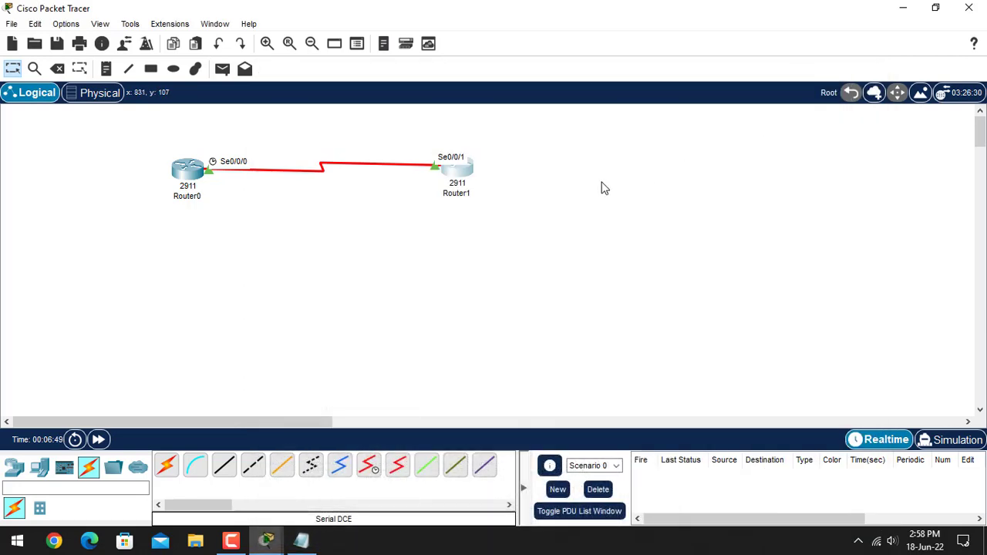
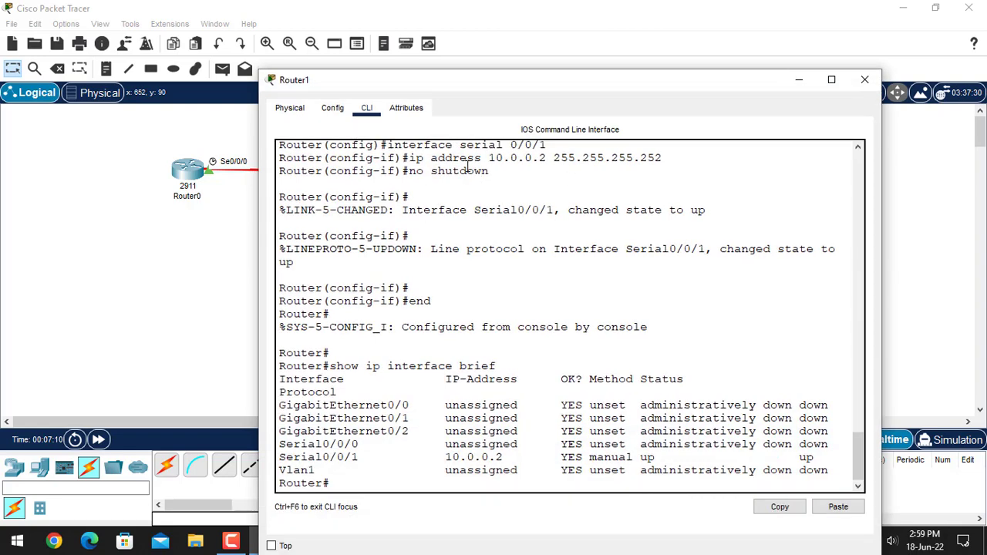
Reposition Router1's window, enter global configuration mode and open interface serial 0/0/1 for configuration
{"action": "left_click_drag", "start_coordinate": [474, 82], "coordinate": [554, 87]}
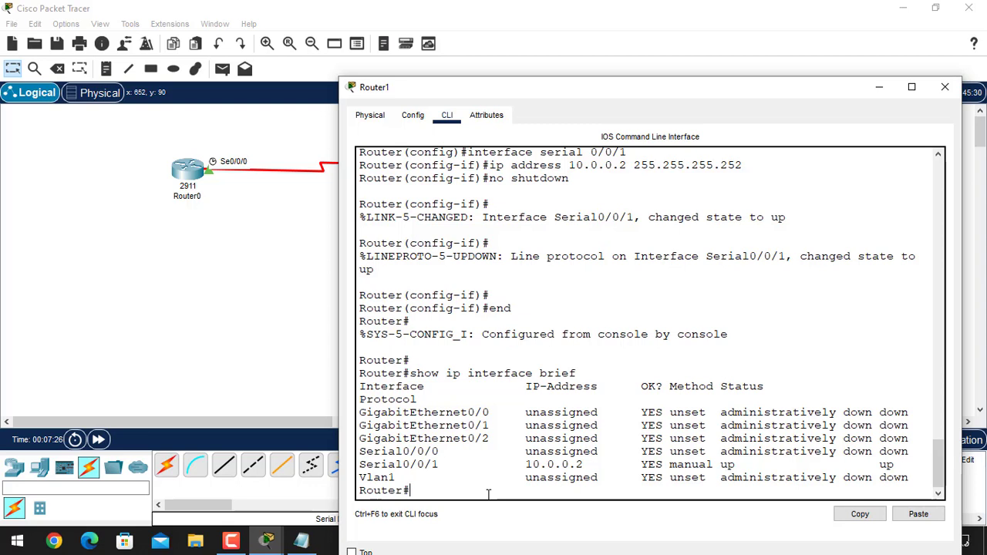
{"action": "type", "text": "configure terminal"}
{"action": "key", "text": "Return"}
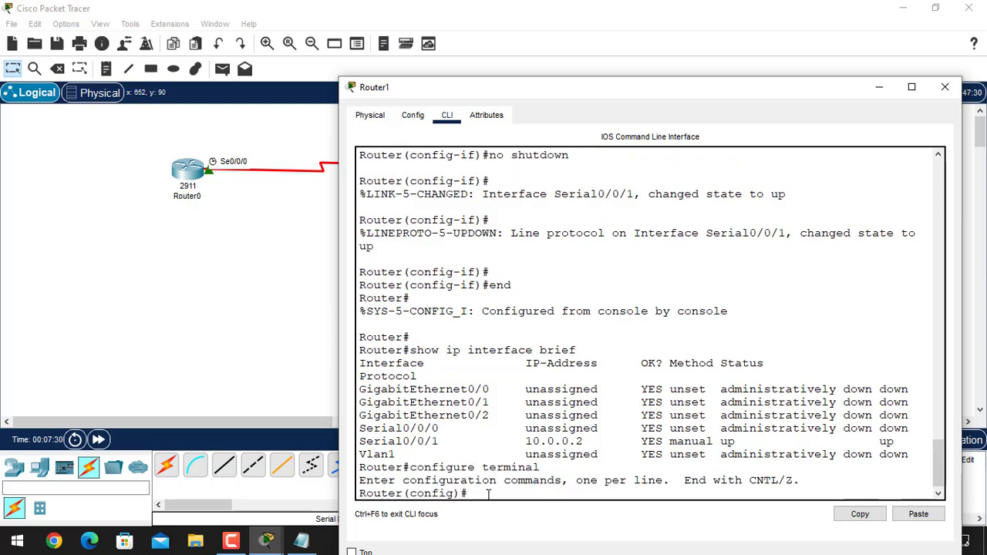
{"action": "type", "text": "interfa"}
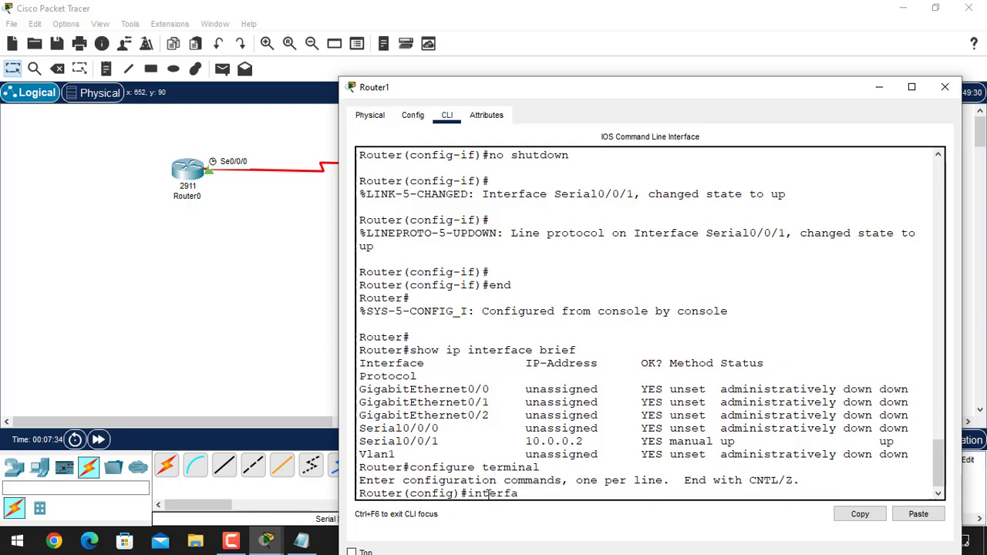
{"action": "type", "text": "ce serial 0/0/"}
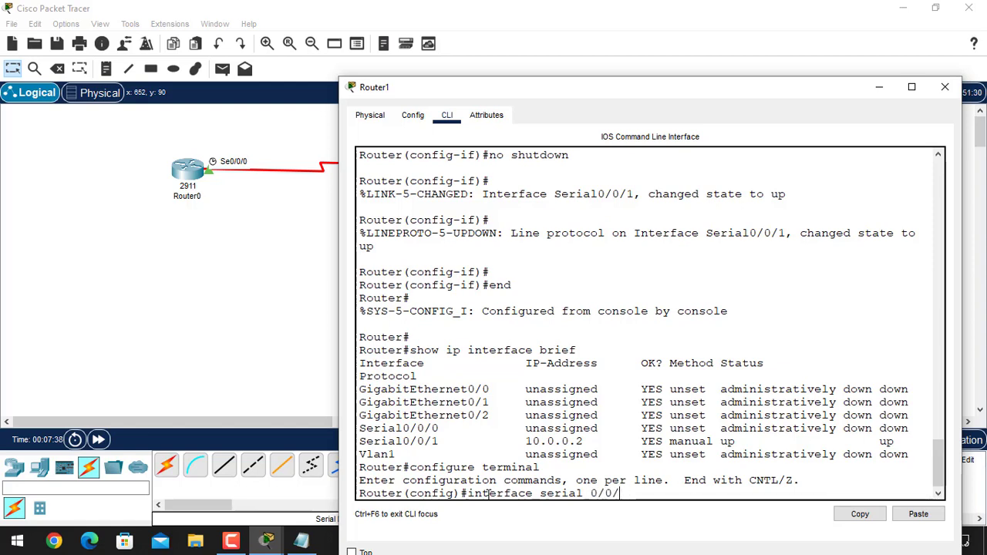
{"action": "type", "text": "1"}
{"action": "key", "text": "Return"}
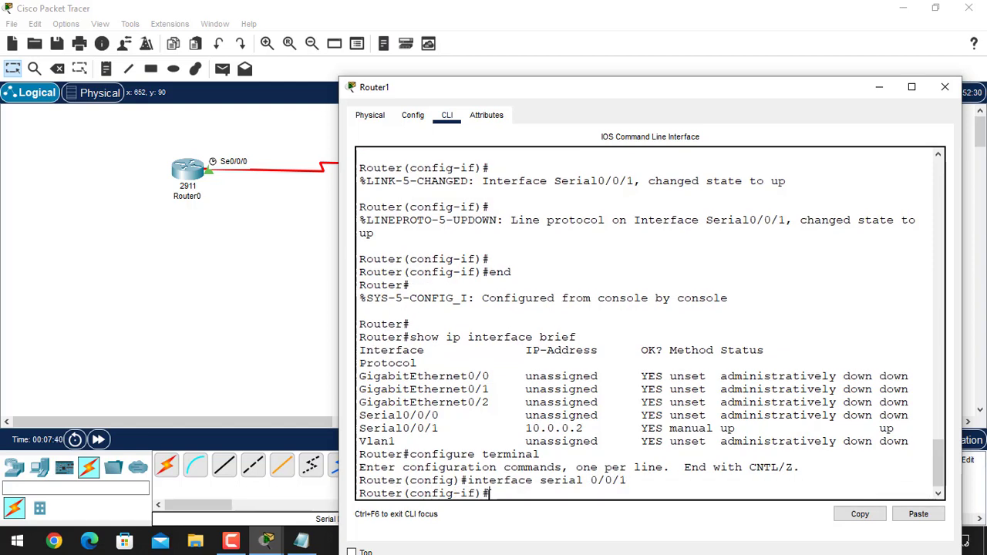
Disable Router1's Serial0/0/1 with the shutdown command
{"action": "type", "text": "no shutdown"}
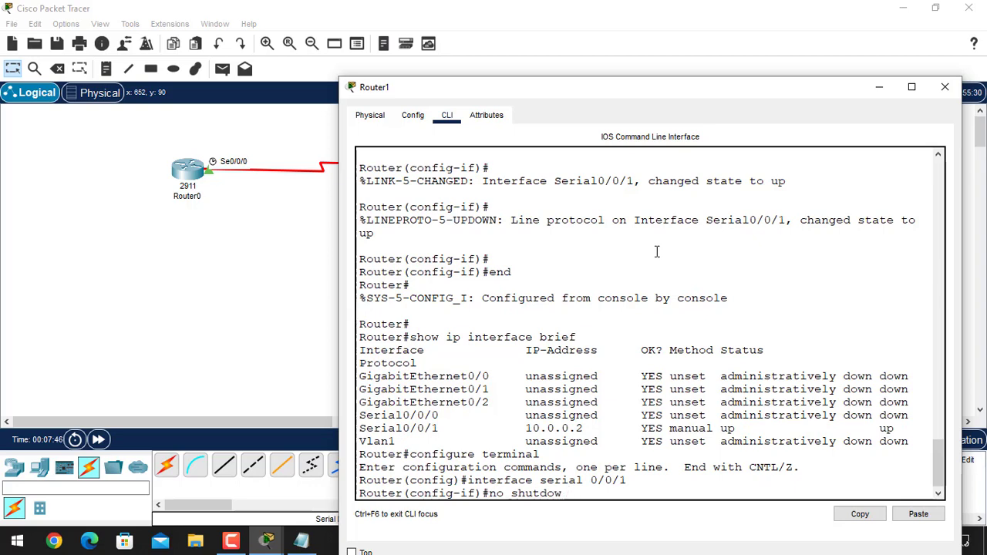
{"action": "key", "text": "BackSpace"}
{"action": "key", "text": "BackSpace"}
{"action": "key", "text": "BackSpace"}
{"action": "key", "text": "BackSpace"}
{"action": "key", "text": "BackSpace"}
{"action": "key", "text": "BackSpace"}
{"action": "key", "text": "BackSpace"}
{"action": "key", "text": "BackSpace"}
{"action": "key", "text": "BackSpace"}
{"action": "key", "text": "BackSpace"}
{"action": "type", "text": "shutdo"}
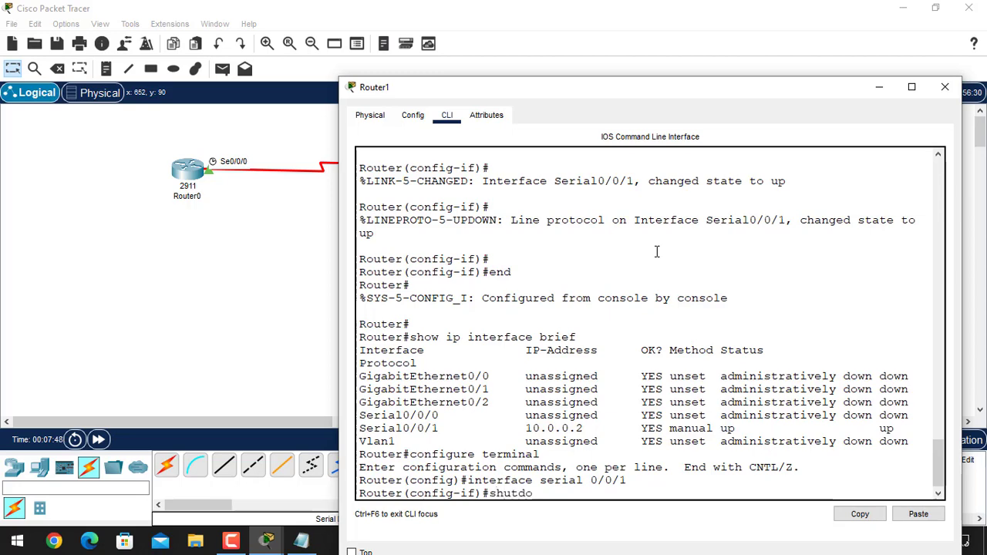
{"action": "type", "text": "wn"}
{"action": "key", "text": "Return"}
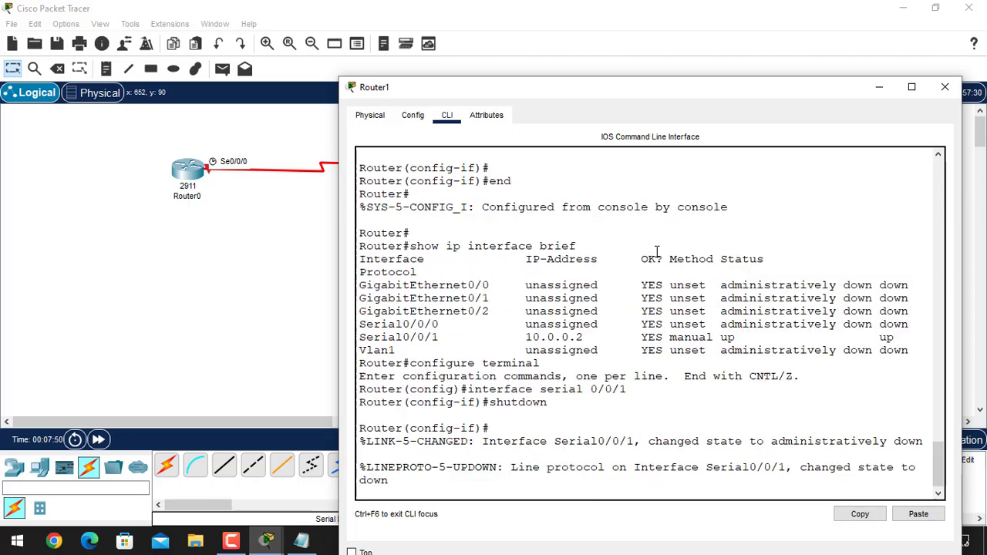
{"action": "key", "text": "Return"}
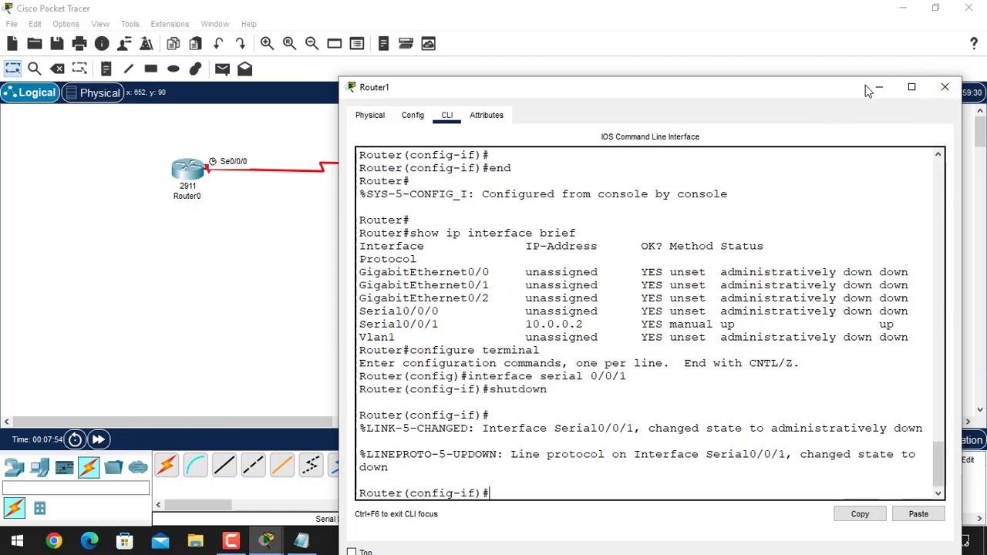
Close Router1, open Router0's command line and run show ip interface brief to check Serial0/0/0
{"action": "left_click", "coordinate": [945, 87]}
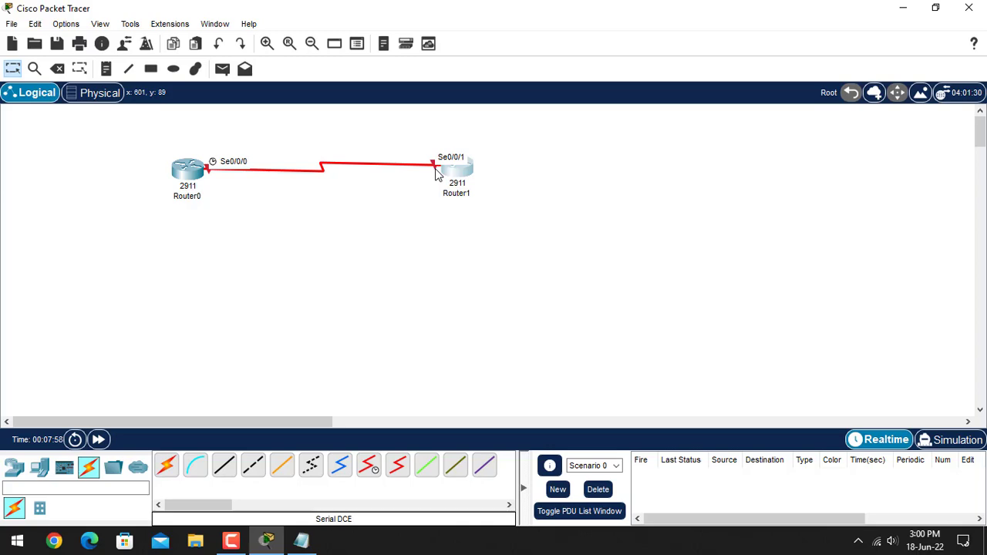
{"action": "left_click", "coordinate": [193, 169]}
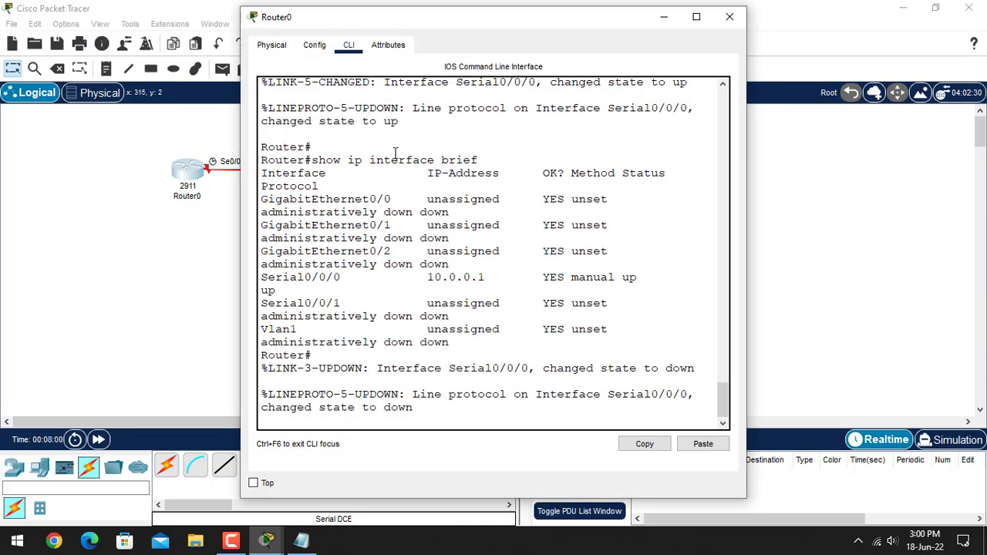
{"action": "key", "text": "Return"}
{"action": "key", "text": "Return"}
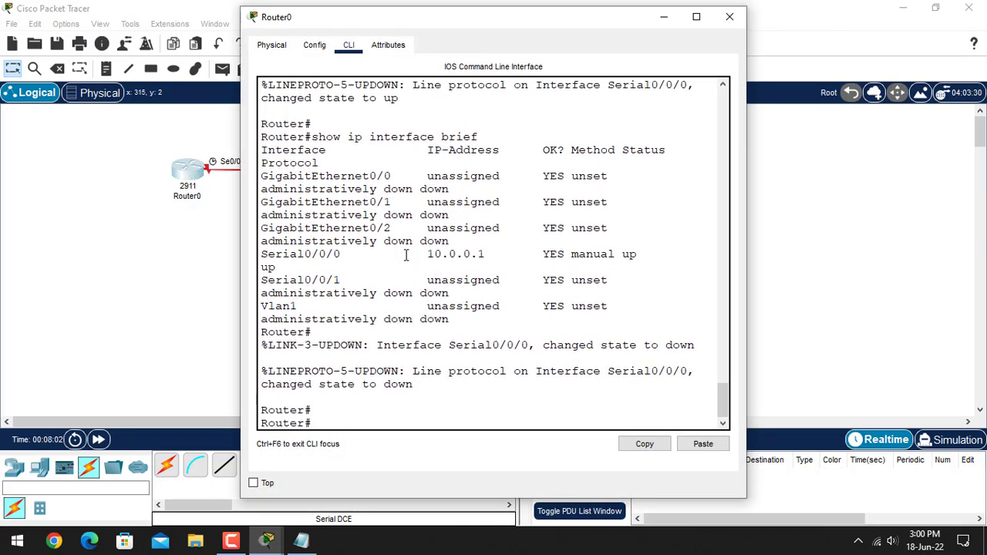
{"action": "type", "text": "shot"}
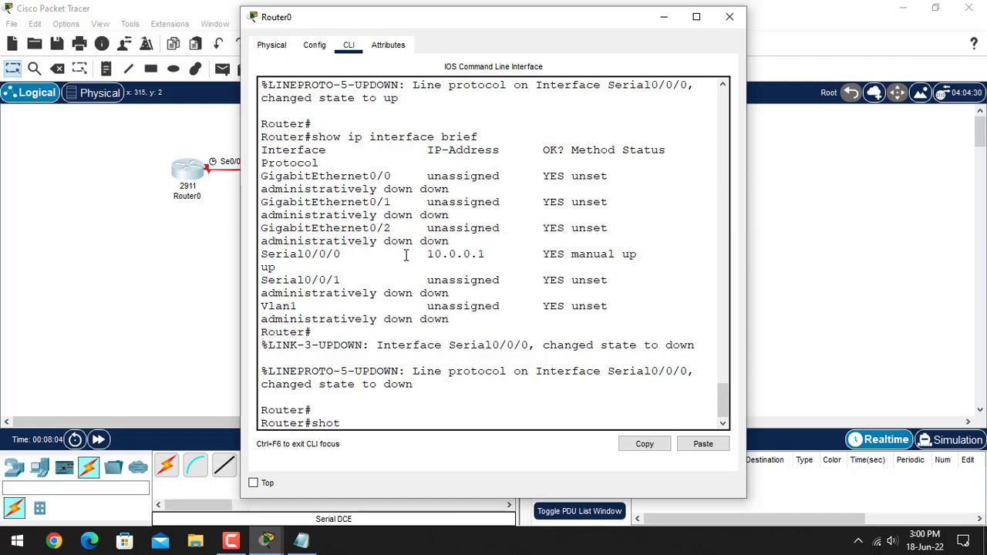
{"action": "key", "text": "BackSpace"}
{"action": "key", "text": "BackSpace"}
{"action": "type", "text": "w ip interface brief"}
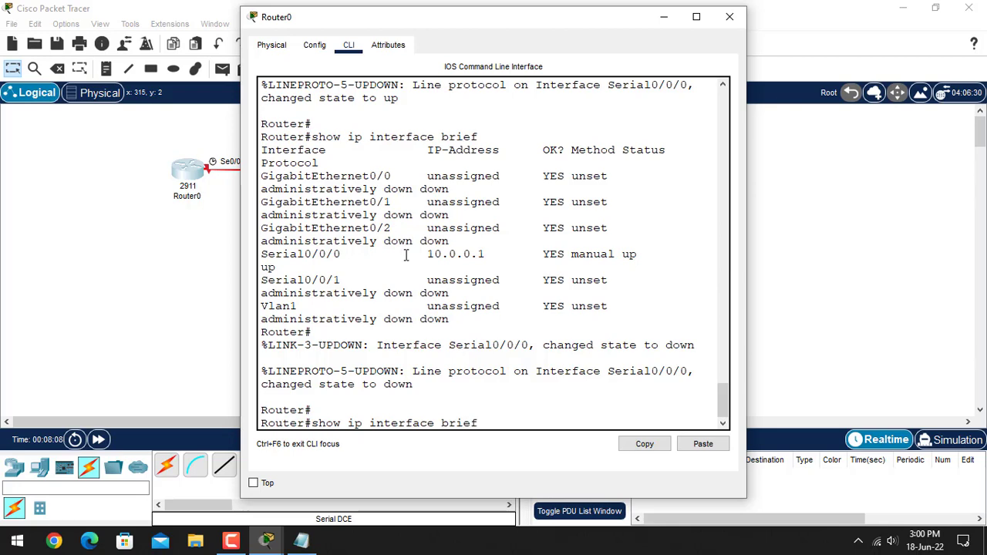
{"action": "key", "text": "Return"}
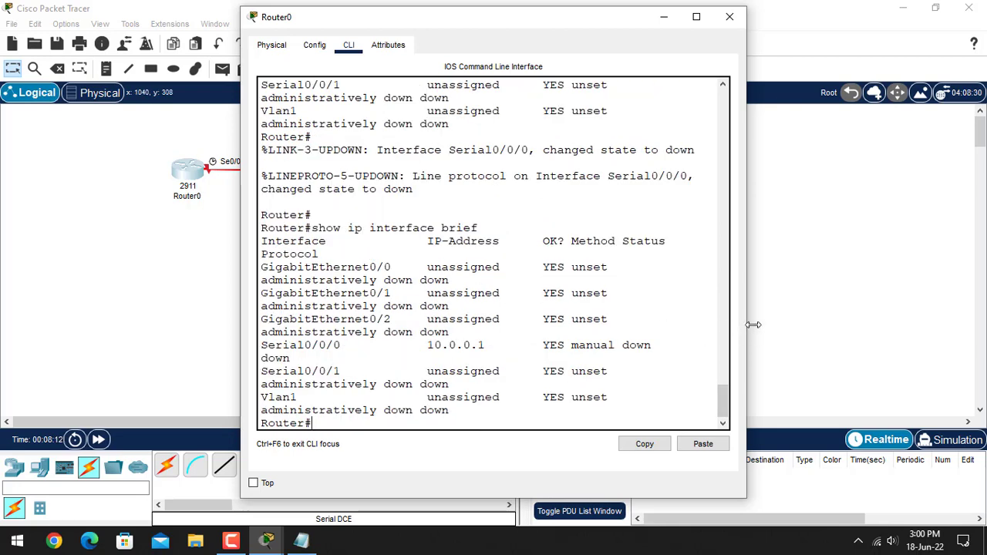
Widen and reposition Router0's window, and highlight Serial0/0/0's name, IP address and status in the interface summary
{"action": "left_click_drag", "start_coordinate": [746, 327], "coordinate": [924, 298]}
{"action": "left_click_drag", "start_coordinate": [673, 21], "coordinate": [458, 90]}
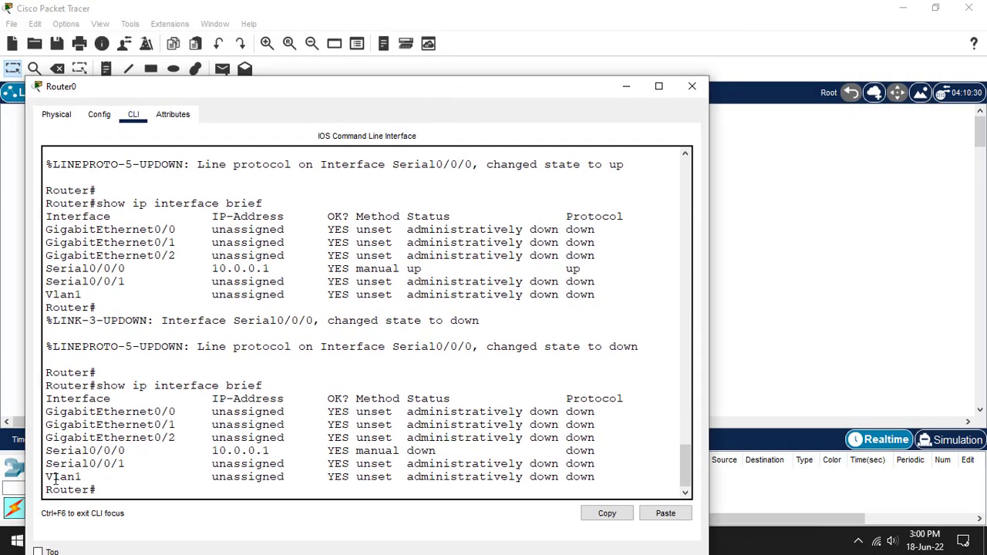
{"action": "left_click_drag", "start_coordinate": [125, 451], "coordinate": [46, 451]}
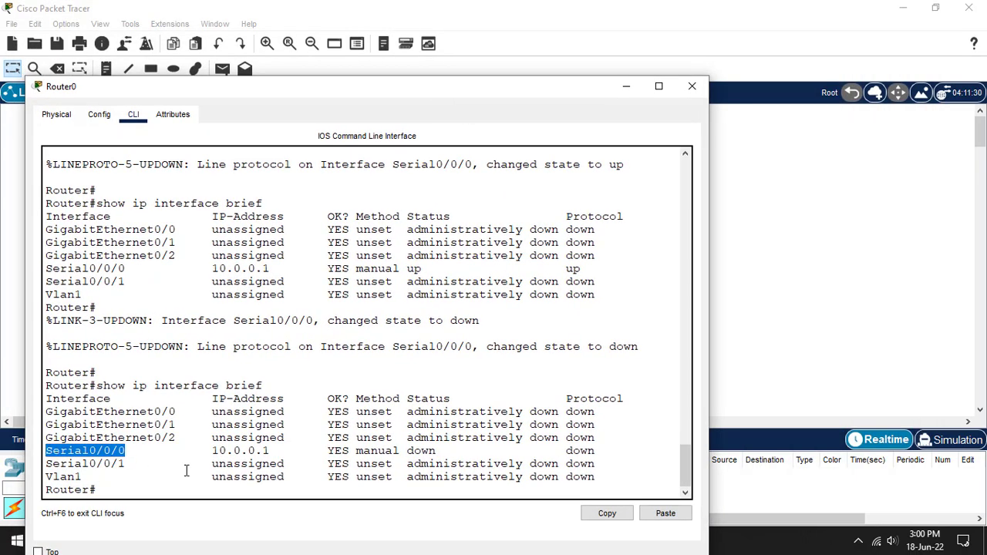
{"action": "left_click_drag", "start_coordinate": [214, 451], "coordinate": [276, 438]}
{"action": "left_click", "coordinate": [364, 457]}
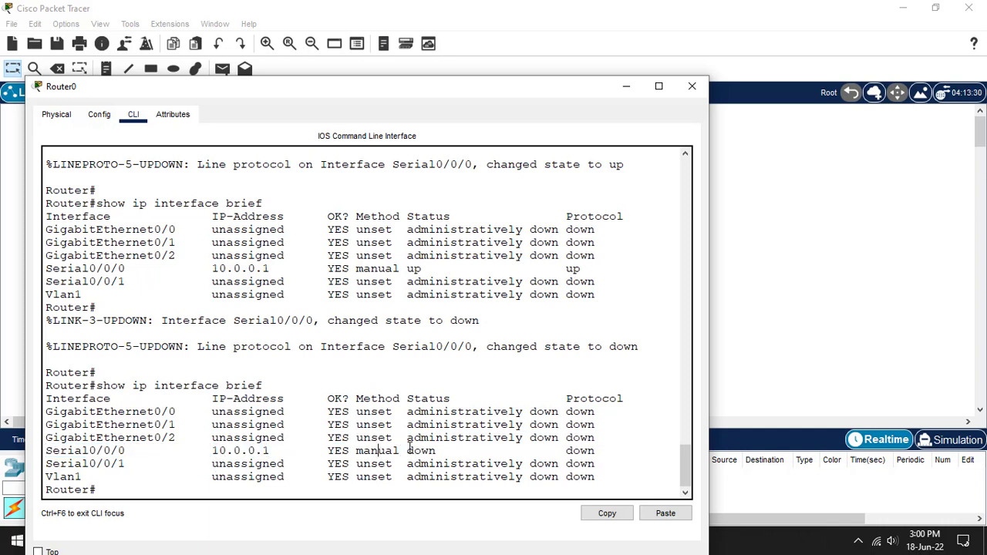
{"action": "left_click_drag", "start_coordinate": [407, 451], "coordinate": [445, 453]}
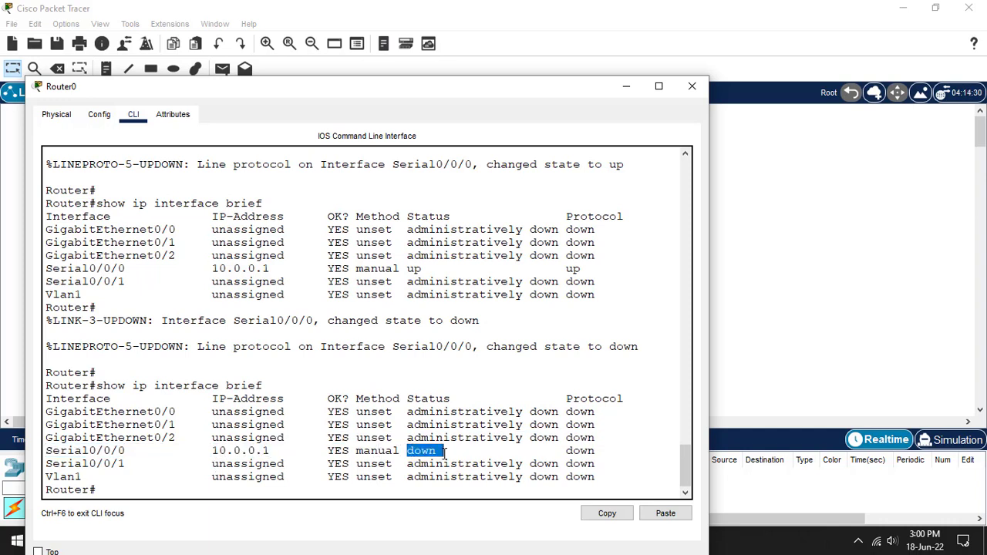
{"action": "left_click", "coordinate": [445, 453]}
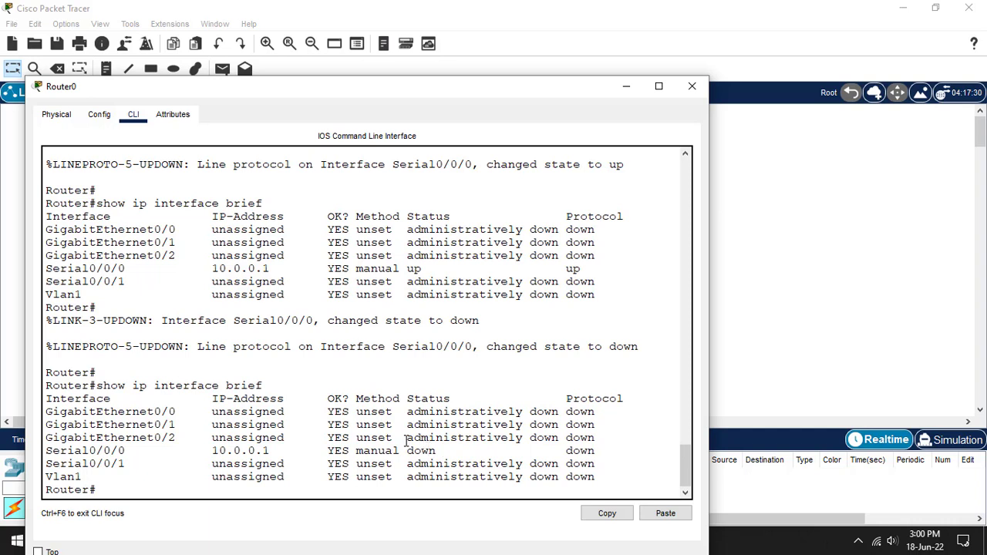
{"action": "left_click_drag", "start_coordinate": [409, 450], "coordinate": [436, 457]}
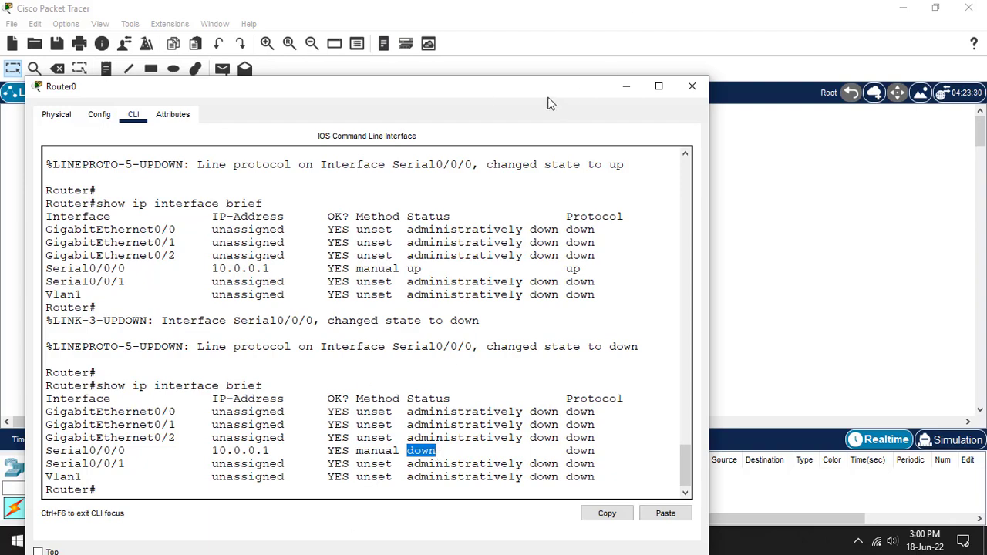
Close Router0, reopen Router1's command line and end configuration mode
{"action": "left_click_drag", "start_coordinate": [550, 102], "coordinate": [643, 73]}
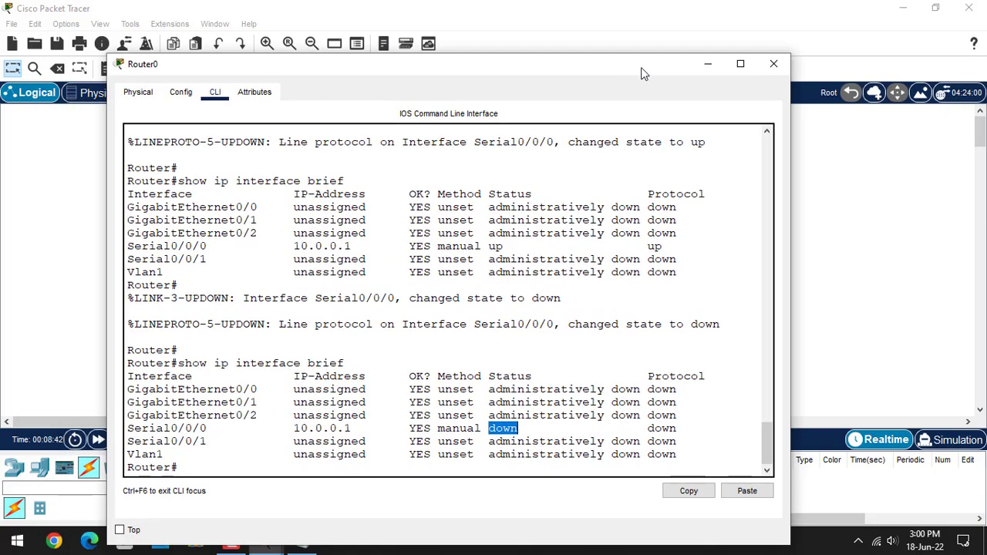
{"action": "left_click", "coordinate": [773, 63]}
{"action": "left_click", "coordinate": [466, 185]}
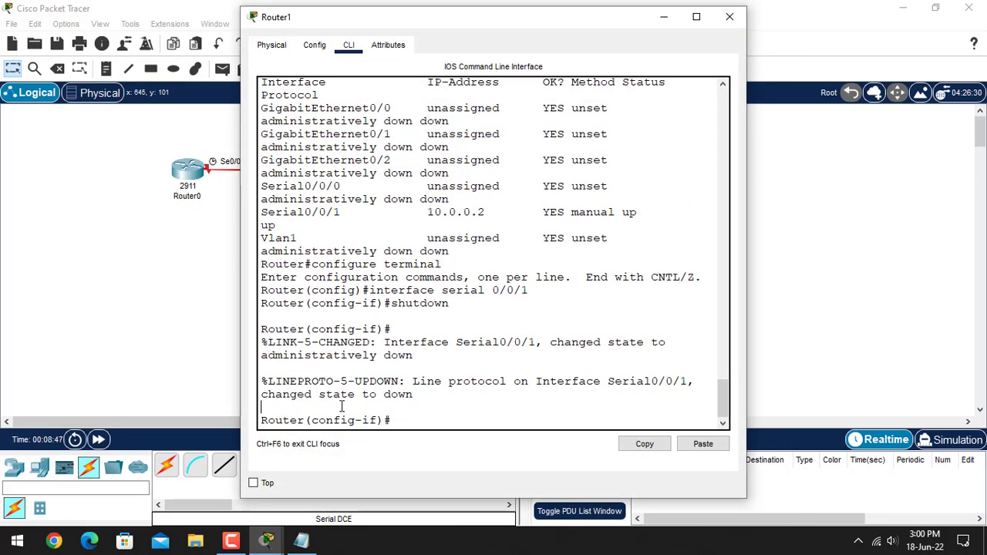
{"action": "type", "text": "end"}
{"action": "key", "text": "Return"}
{"action": "key", "text": "Return"}
Run show ip interface brief on Router1, and widen and reposition its window so each interface fits on one line
{"action": "type", "text": "show "}
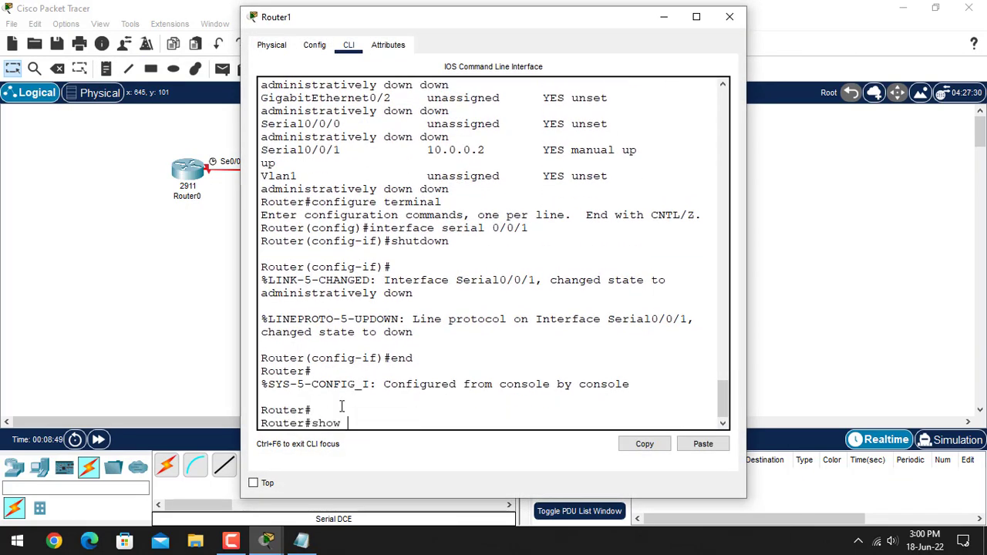
{"action": "type", "text": "ip interface brief"}
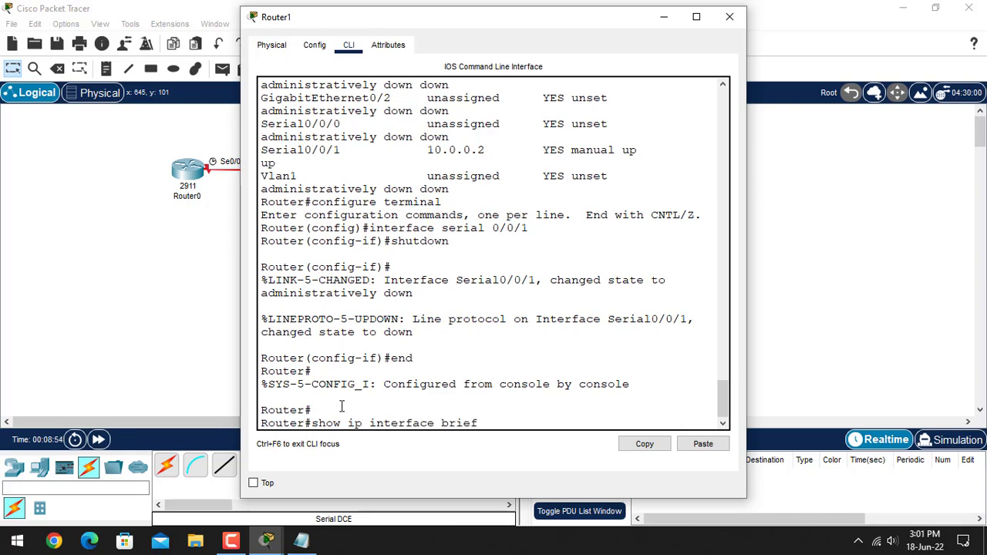
{"action": "key", "text": "Return"}
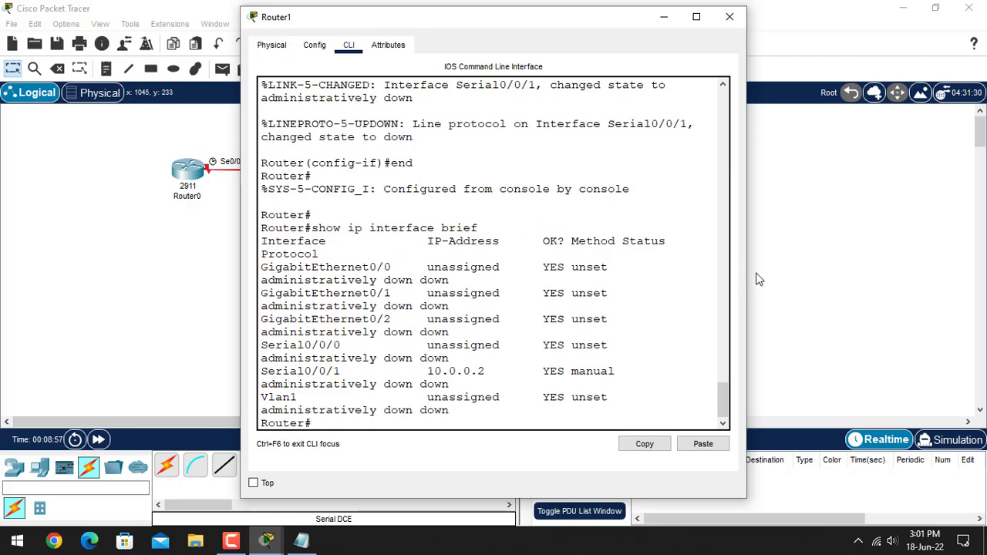
{"action": "left_click_drag", "start_coordinate": [748, 279], "coordinate": [908, 278]}
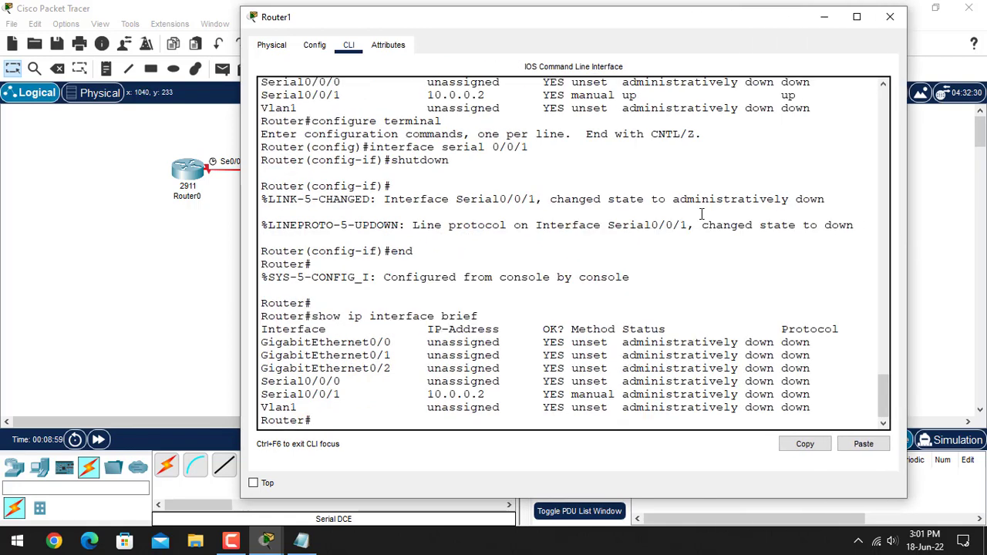
{"action": "left_click_drag", "start_coordinate": [608, 23], "coordinate": [410, 16]}
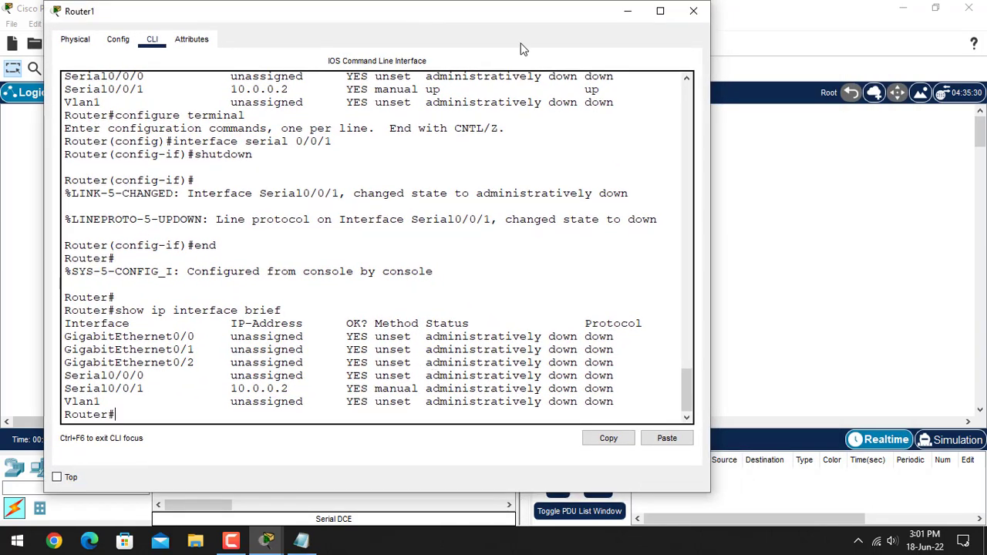
{"action": "left_click_drag", "start_coordinate": [490, 22], "coordinate": [463, 83]}
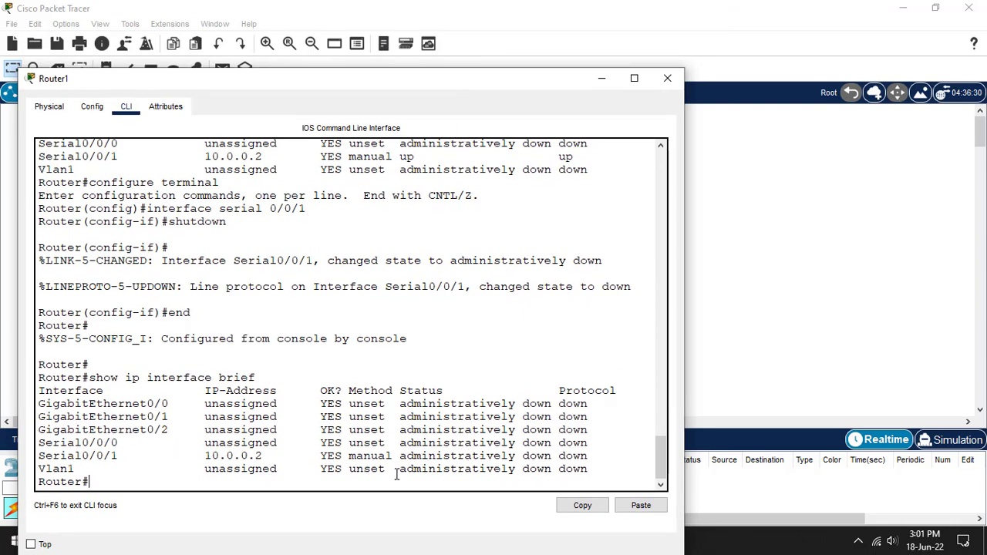
Highlight Serial0/0/1's status and the Vlan1 entry in Router1's summary, and switch to the Notepad list of interface states
{"action": "left_click_drag", "start_coordinate": [401, 457], "coordinate": [522, 455]}
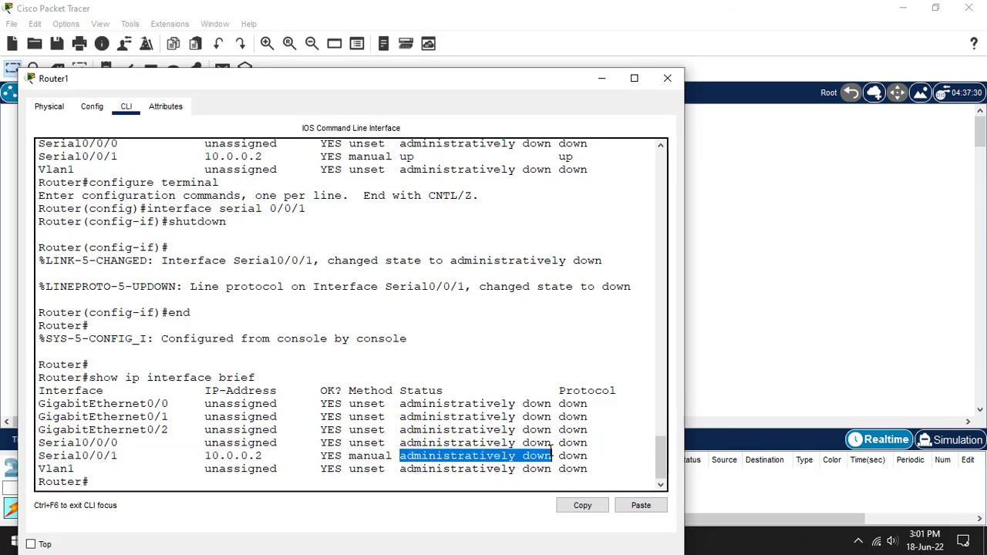
{"action": "left_click", "coordinate": [550, 450]}
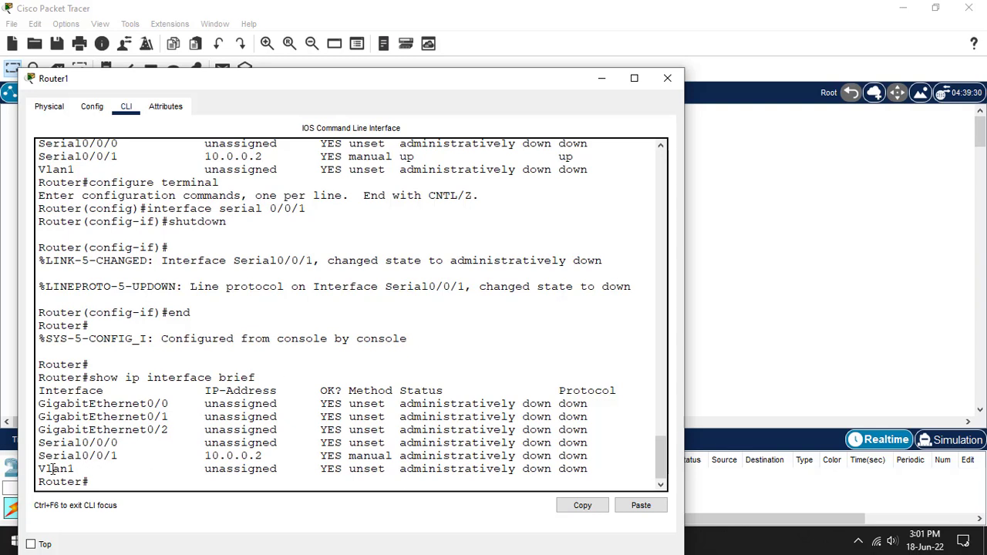
{"action": "left_click_drag", "start_coordinate": [39, 469], "coordinate": [81, 470]}
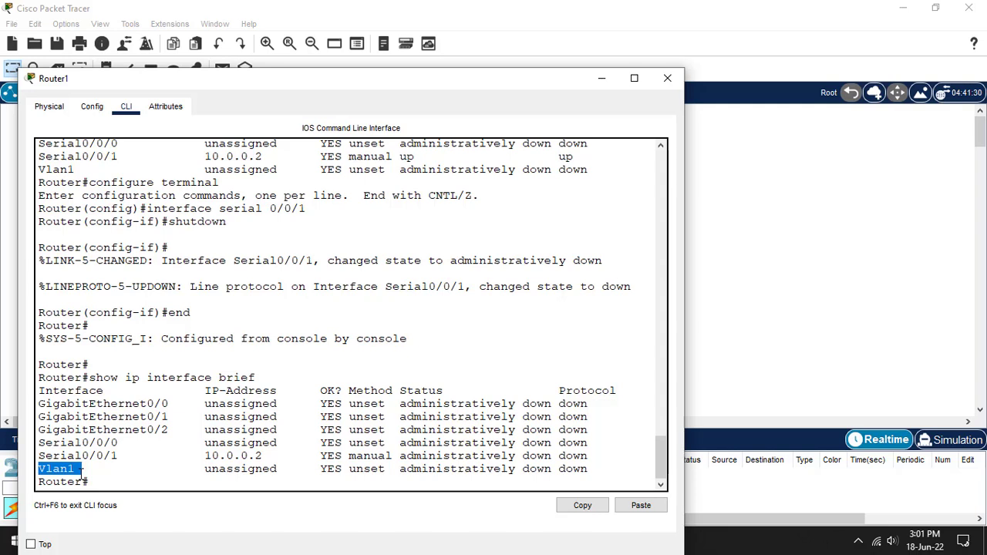
{"action": "left_click_drag", "start_coordinate": [81, 471], "coordinate": [85, 472]}
{"action": "left_click", "coordinate": [602, 78]}
{"action": "left_click", "coordinate": [301, 541]}
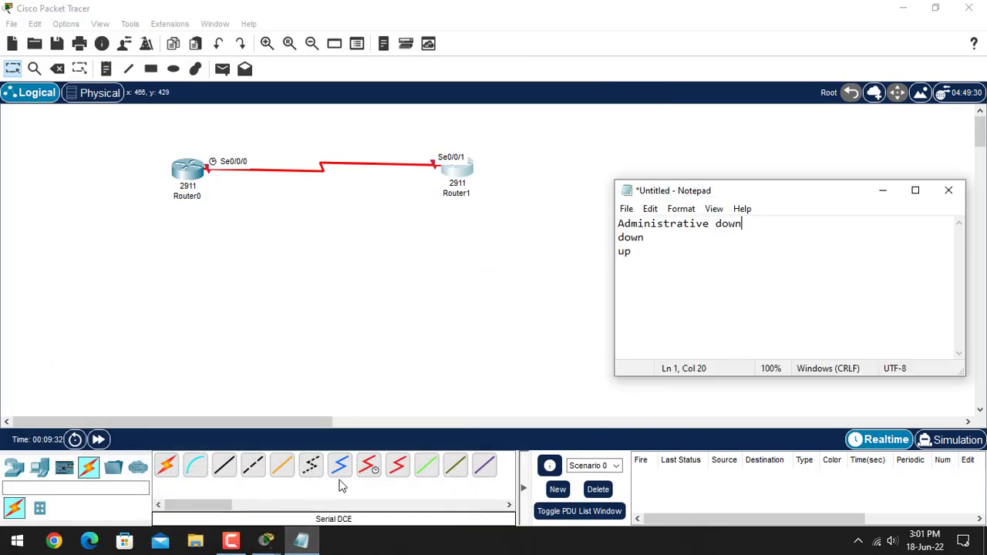
Highlight the Administrative down, down and up entries one after another in the Notepad list
{"action": "left_click_drag", "start_coordinate": [742, 224], "coordinate": [617, 223]}
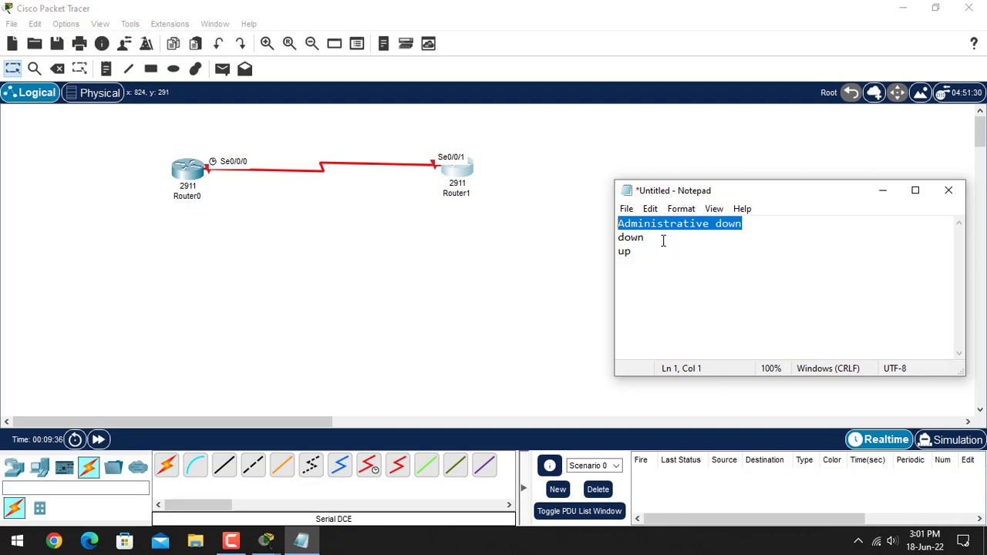
{"action": "left_click_drag", "start_coordinate": [654, 238], "coordinate": [618, 237]}
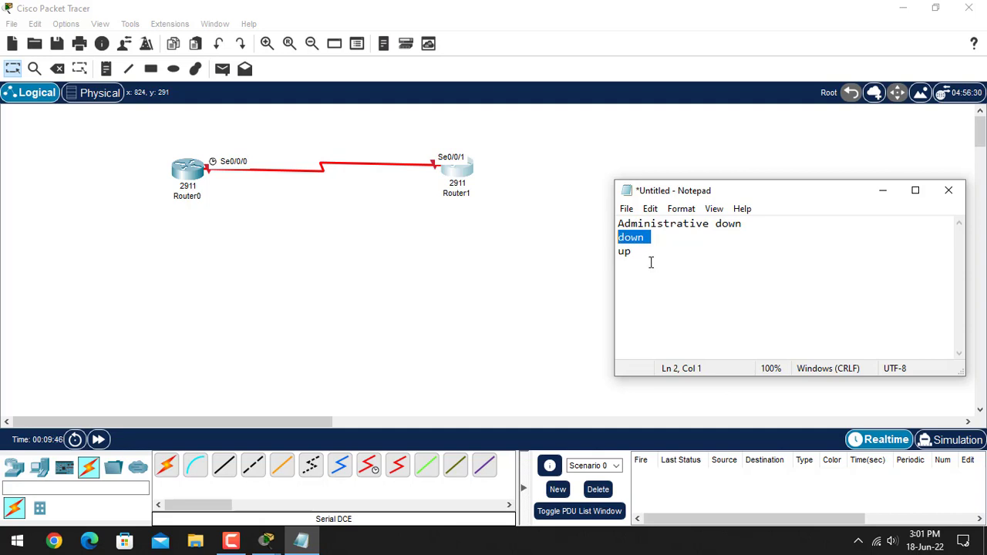
{"action": "left_click_drag", "start_coordinate": [635, 255], "coordinate": [616, 249]}
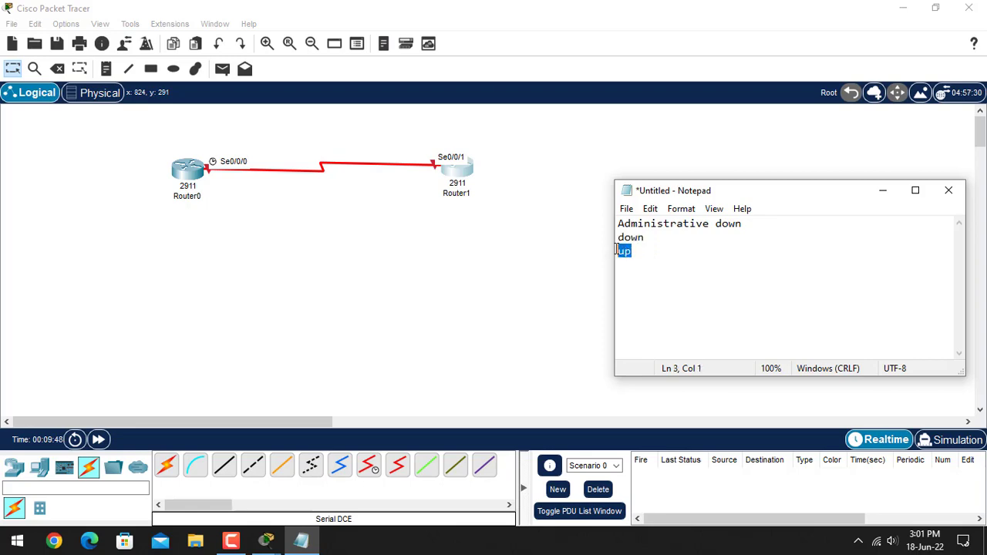
{"action": "left_click", "coordinate": [672, 271]}
Reopen Router1's command line and enter global configuration mode with configure terminal
{"action": "left_click", "coordinate": [461, 179]}
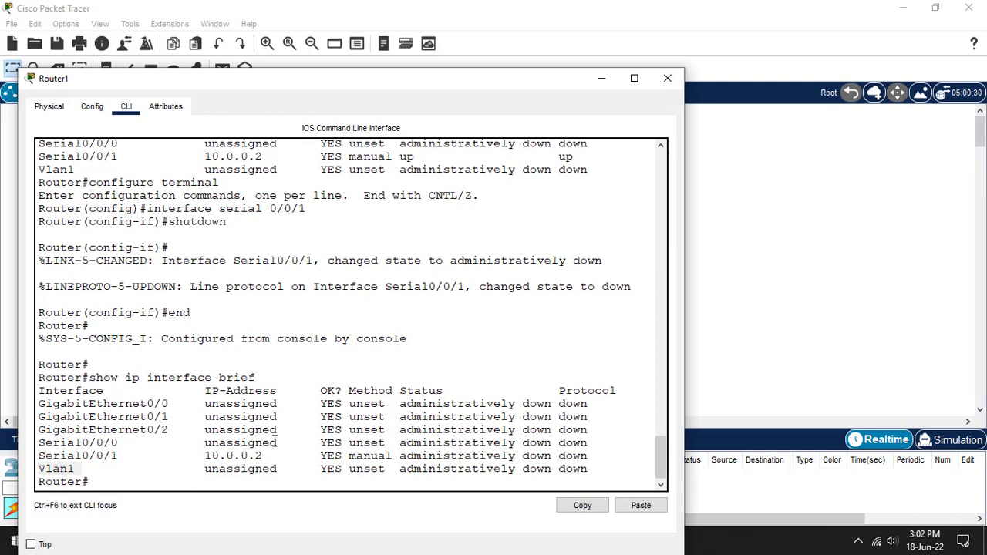
{"action": "left_click", "coordinate": [276, 481]}
{"action": "key", "text": "Return"}
{"action": "key", "text": "Return"}
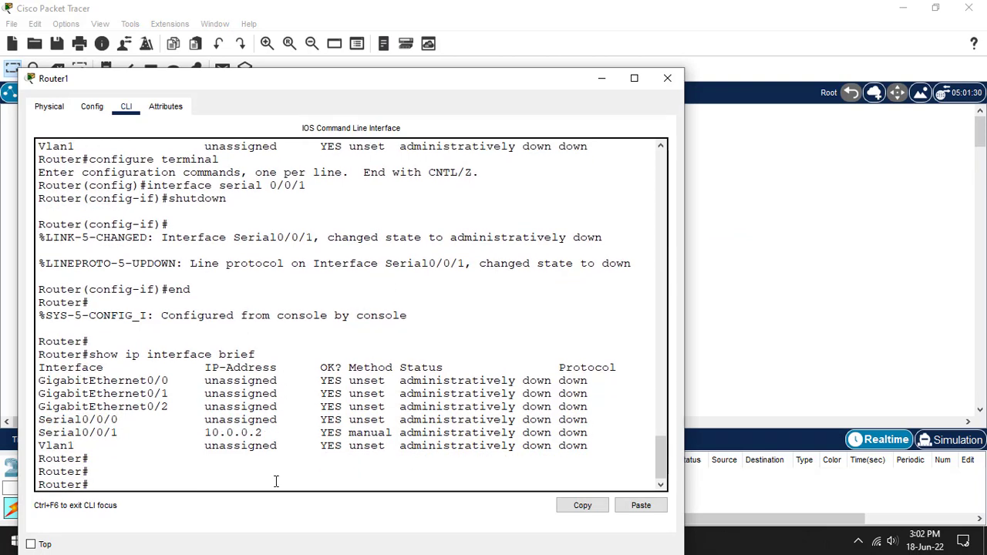
{"action": "type", "text": "s"}
{"action": "key", "text": "BackSpace"}
{"action": "type", "text": "conig"}
{"action": "key", "text": "BackSpace"}
{"action": "key", "text": "BackSpace"}
{"action": "type", "text": "figure terminal"}
{"action": "key", "text": "Return"}
Select interface serial 0/0/1 on Router1 and enable it with no shutdown
{"action": "type", "text": "inte"}
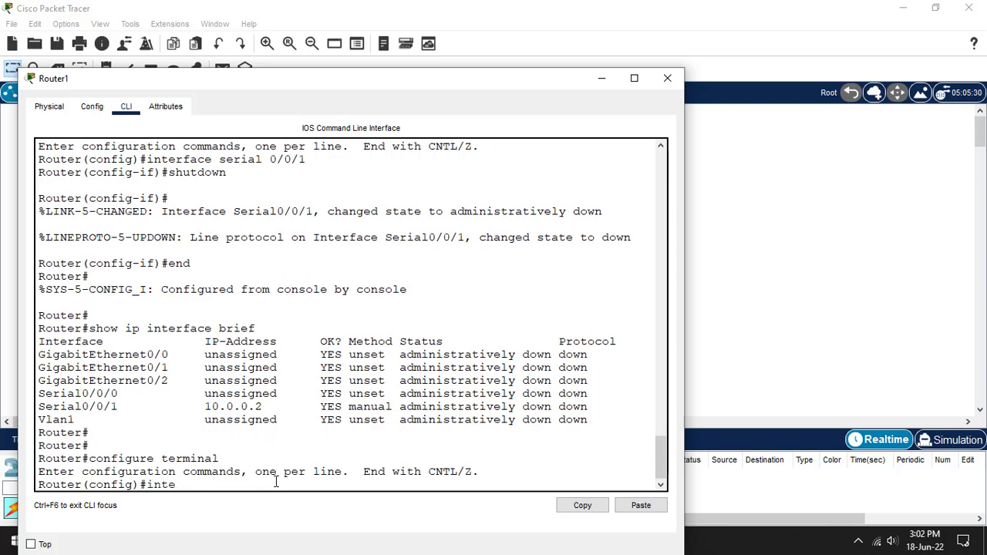
{"action": "type", "text": "rface serial 0/0"}
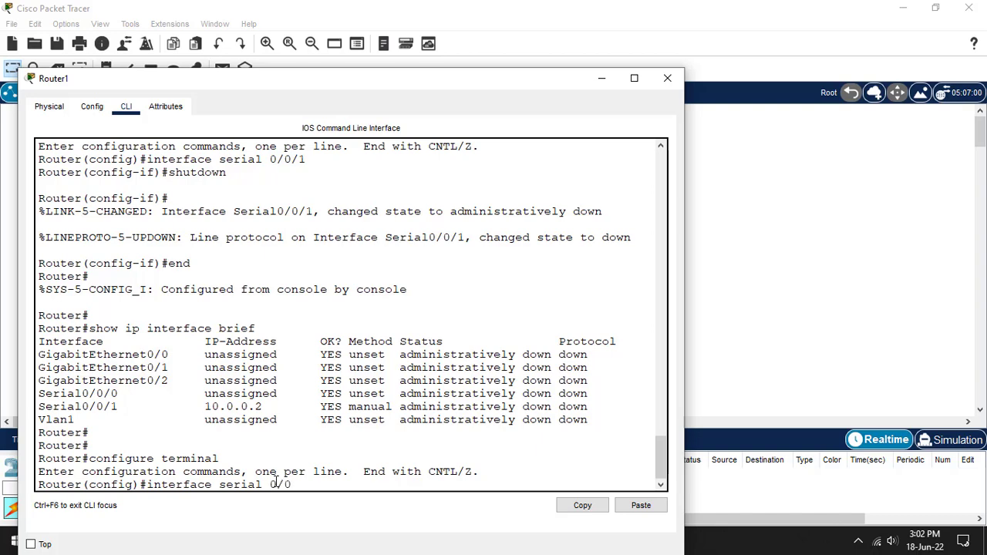
{"action": "type", "text": "/1"}
{"action": "key", "text": "Return"}
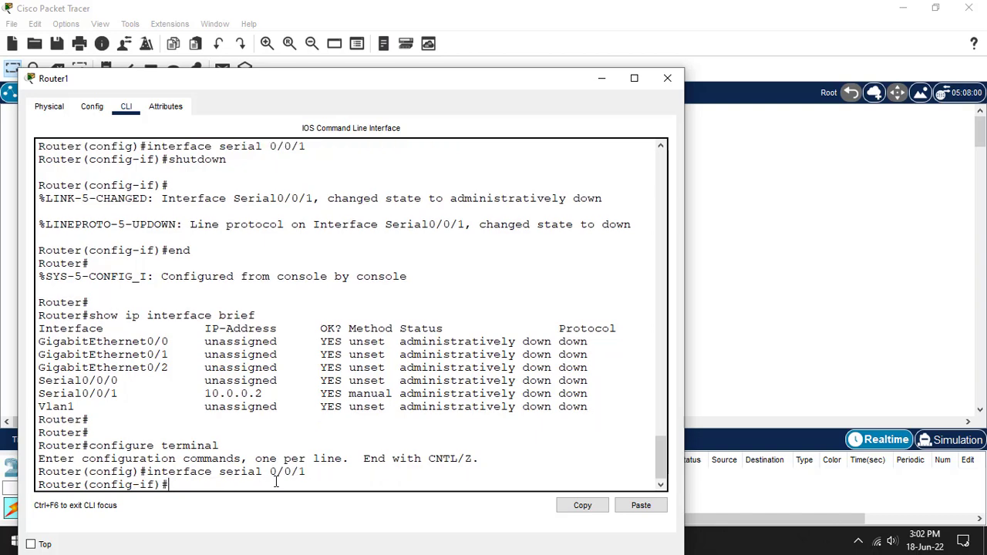
{"action": "type", "text": "no shutdown"}
{"action": "key", "text": "Return"}
{"action": "key", "text": "Return"}
{"action": "key", "text": "Return"}
Exit interface and global configuration modes on Router1 and close its window
{"action": "type", "text": "exit"}
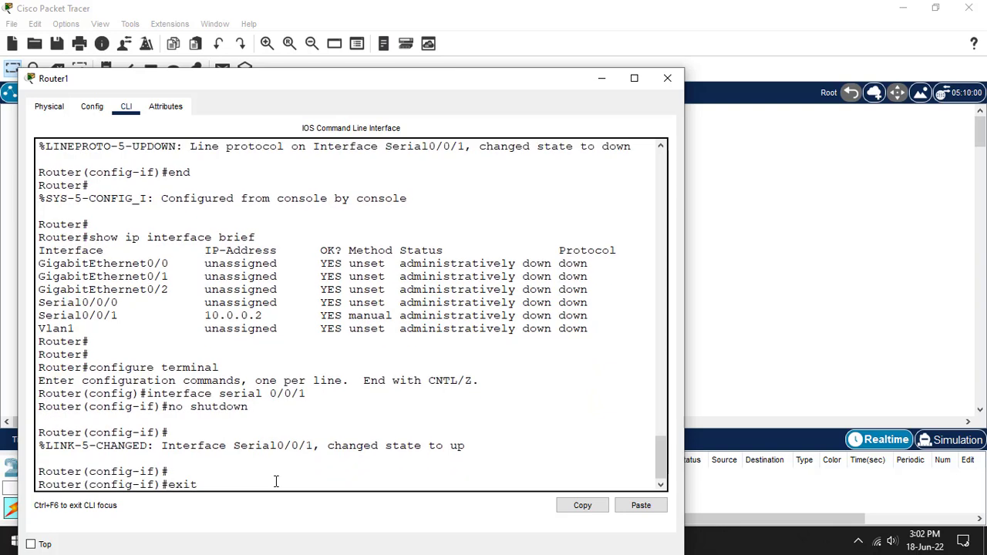
{"action": "key", "text": "Return"}
{"action": "key", "text": "Return"}
{"action": "type", "text": "exit"}
{"action": "key", "text": "Return"}
{"action": "key", "text": "Return"}
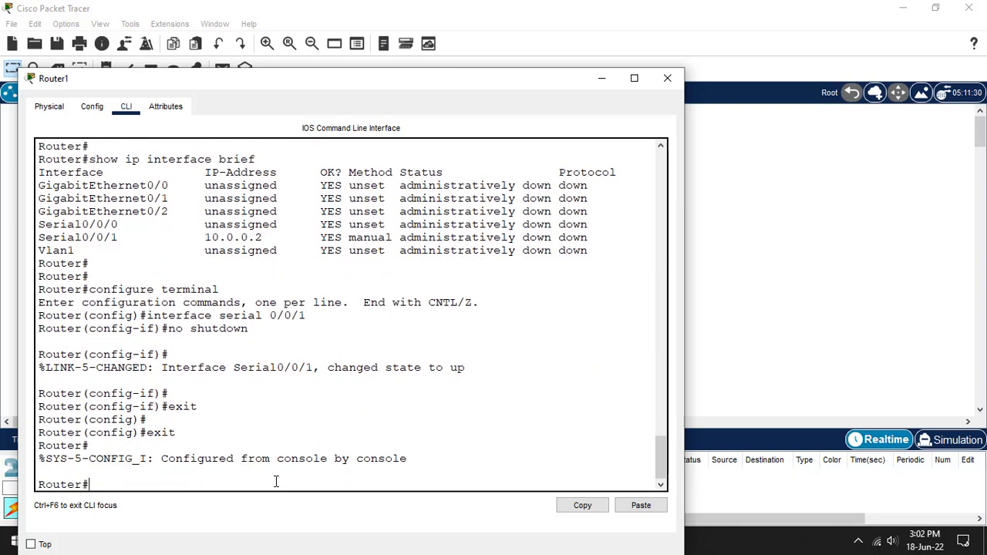
{"action": "left_click", "coordinate": [667, 77]}
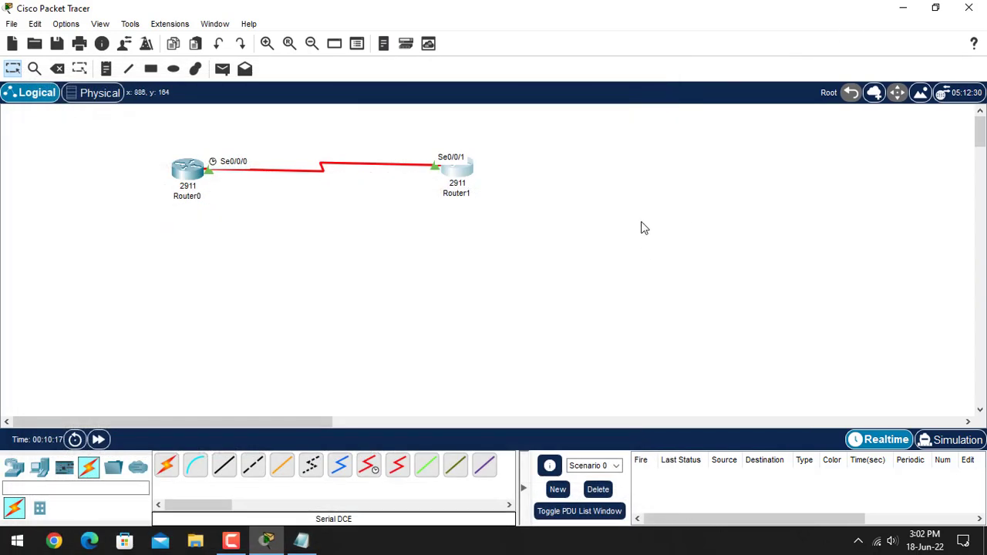
Open Router0's command line and ping Router1's serial address 10.0.0.2
{"action": "left_click", "coordinate": [190, 174]}
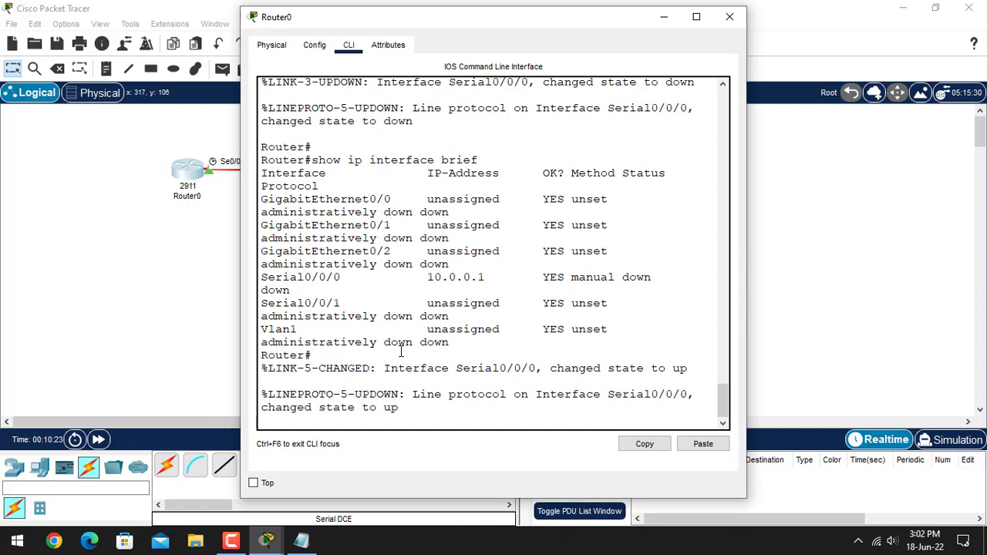
{"action": "key", "text": "Return"}
{"action": "key", "text": "Return"}
{"action": "type", "text": "ping "}
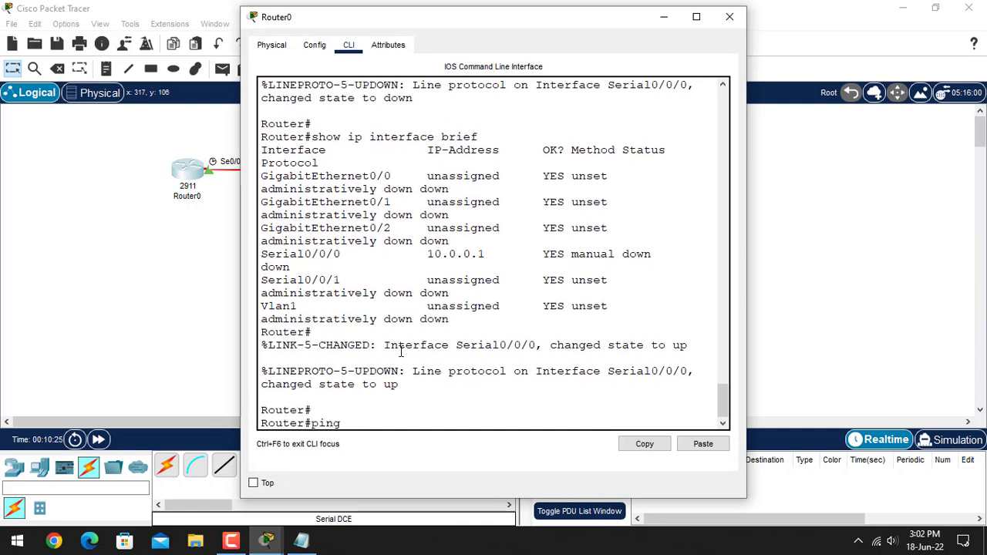
{"action": "type", "text": "10.0.0.2"}
{"action": "key", "text": "Return"}
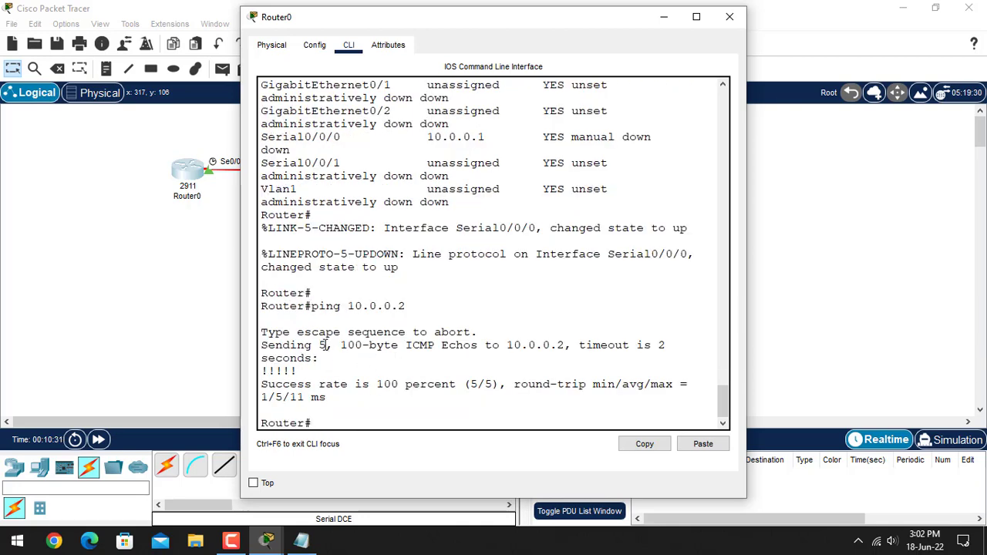
Close Router0's window and reopen Router1's command line at a fresh prompt
{"action": "left_click", "coordinate": [730, 16]}
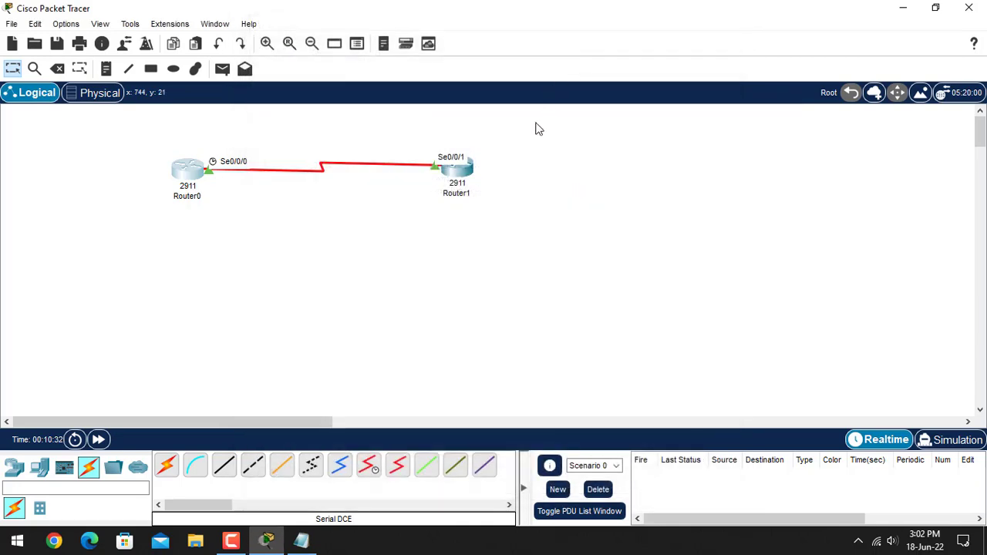
{"action": "left_click", "coordinate": [471, 170]}
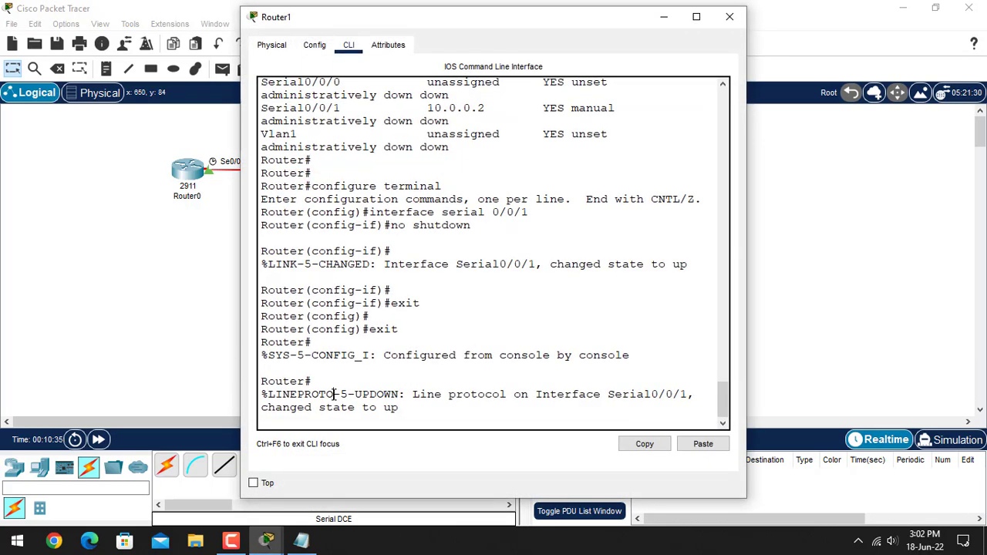
{"action": "key", "text": "Return"}
{"action": "key", "text": "Return"}
Try to ping the incomplete address 10.0.0. from Router1
{"action": "type", "text": "ping"}
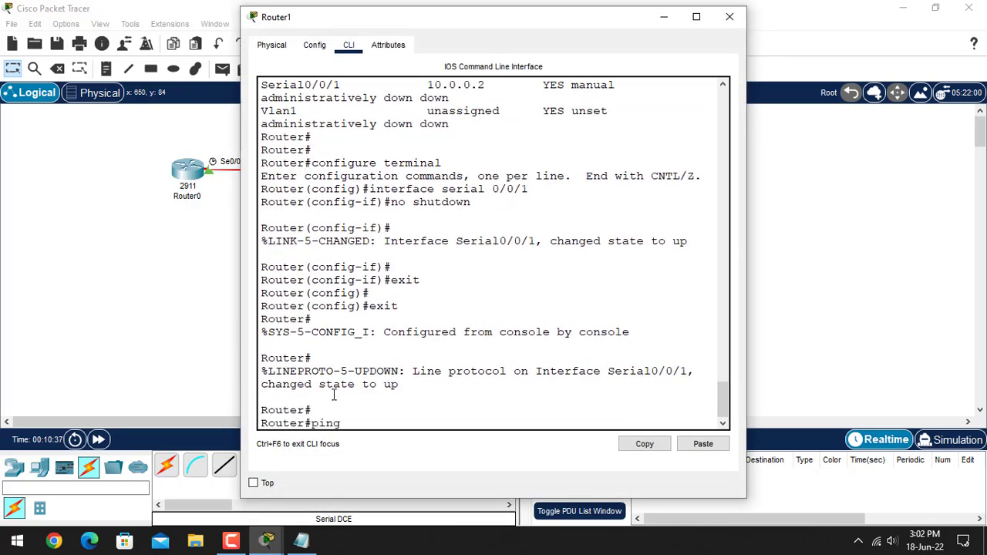
{"action": "type", "text": " 1"}
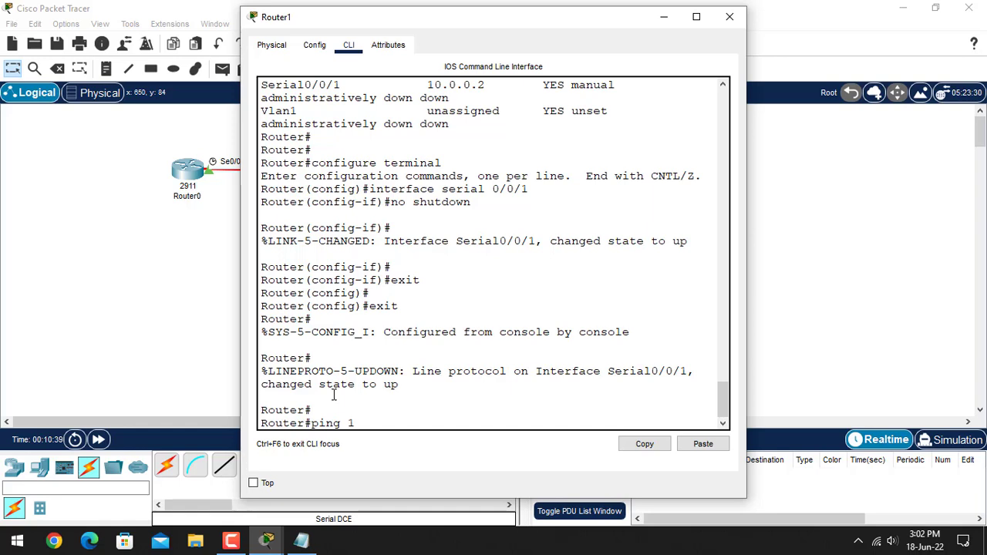
{"action": "type", "text": "0.0.0."}
{"action": "key", "text": "Return"}
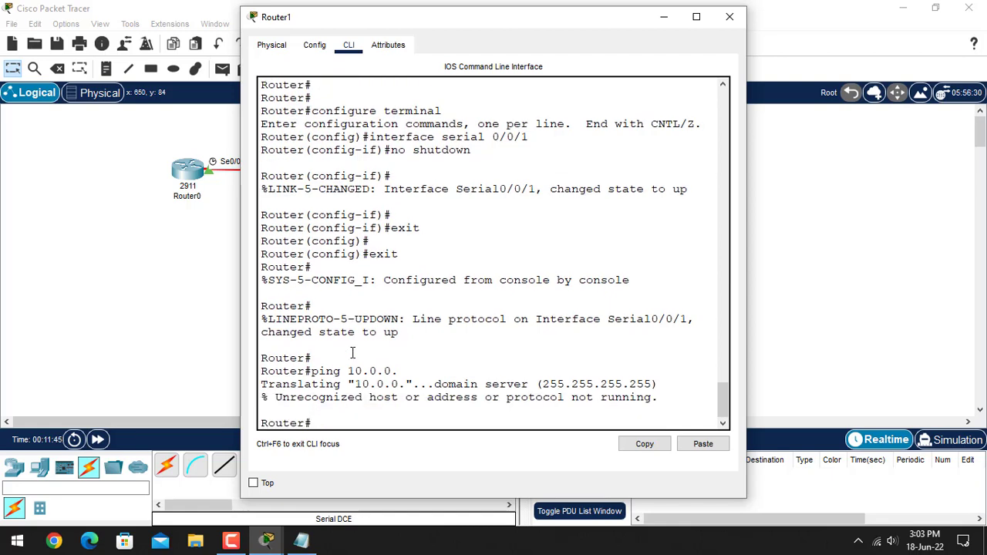
Ping Router0's serial address 10.0.0.1 from Router1
{"action": "scroll", "coordinate": [356, 362], "scroll_direction": "down", "scroll_amount": 1}
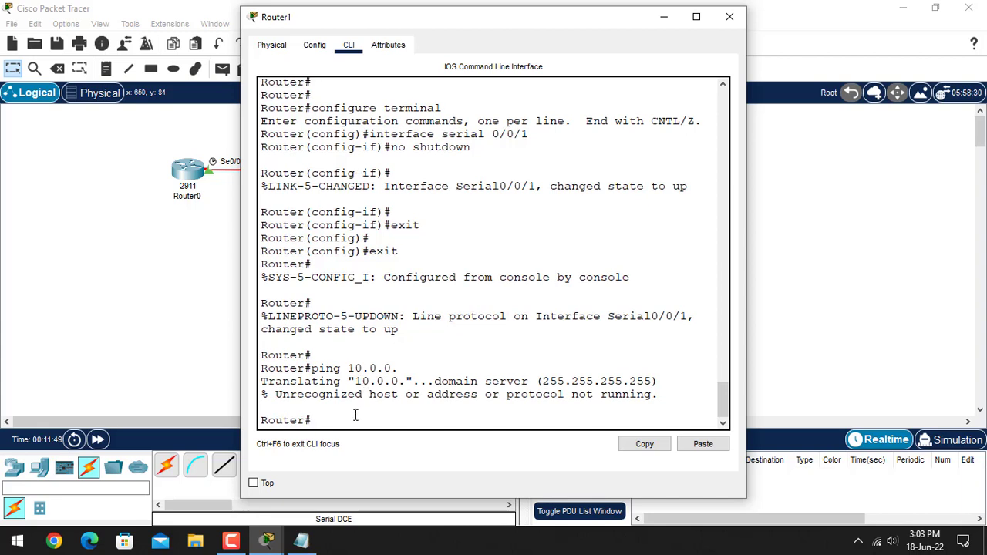
{"action": "key", "text": "Up"}
{"action": "type", "text": "2"}
{"action": "key", "text": "BackSpace"}
{"action": "type", "text": "10.0.0.1"}
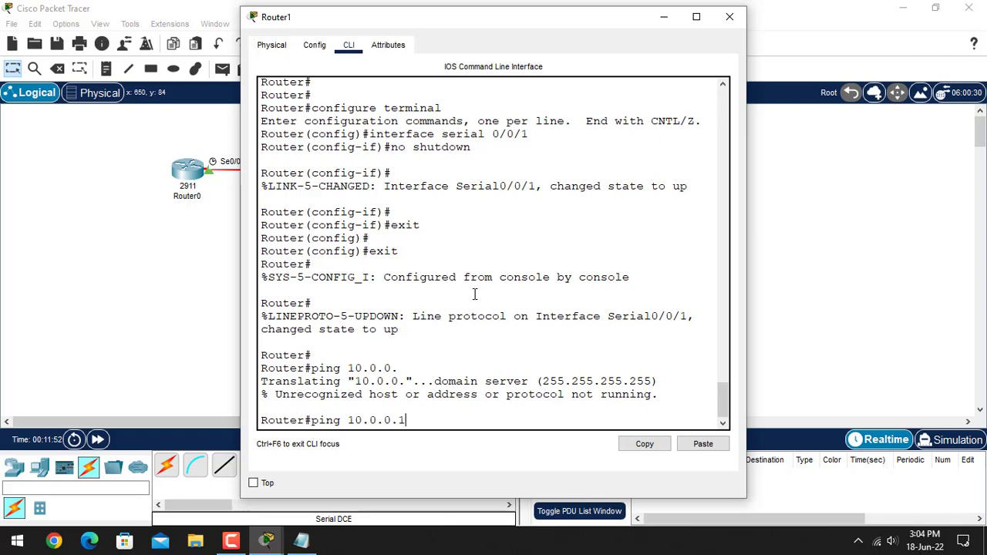
{"action": "key", "text": "Return"}
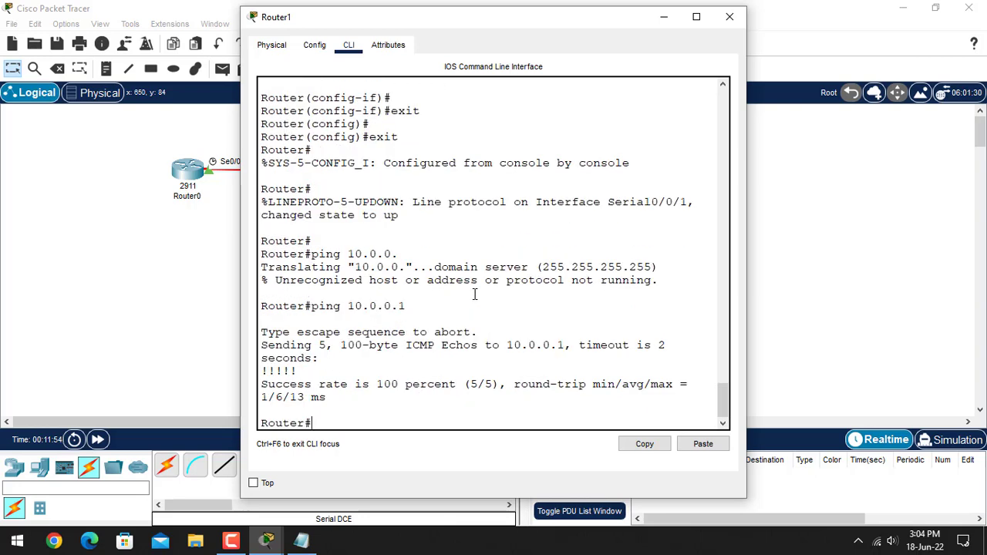